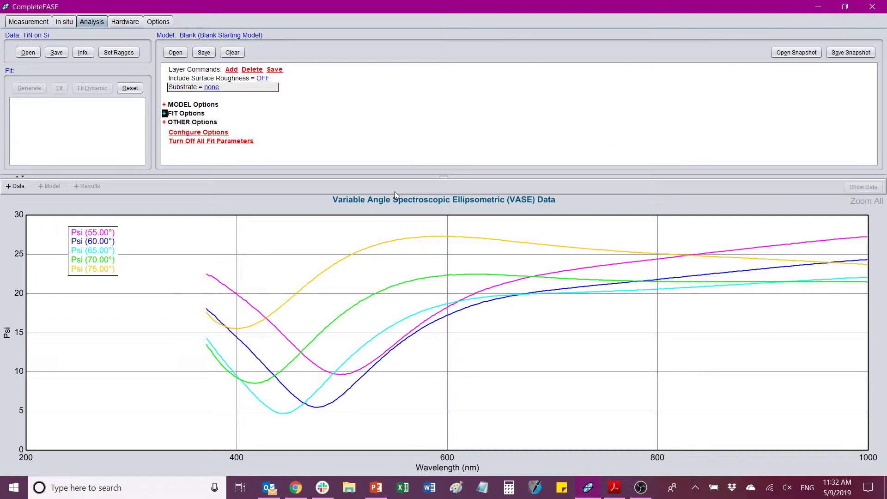
# Set the substrate to Si_JAW.mat from the Semiconductor material library
pyautogui.moveTo(199, 321)
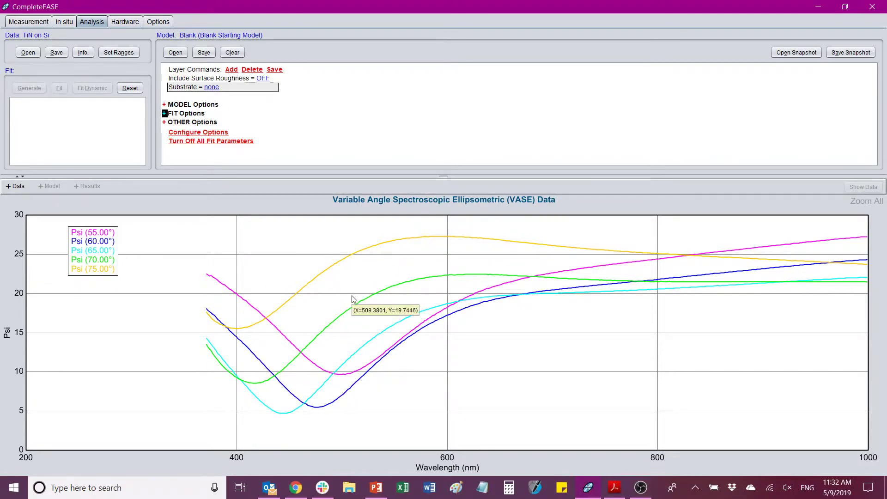
pyautogui.click(213, 87)
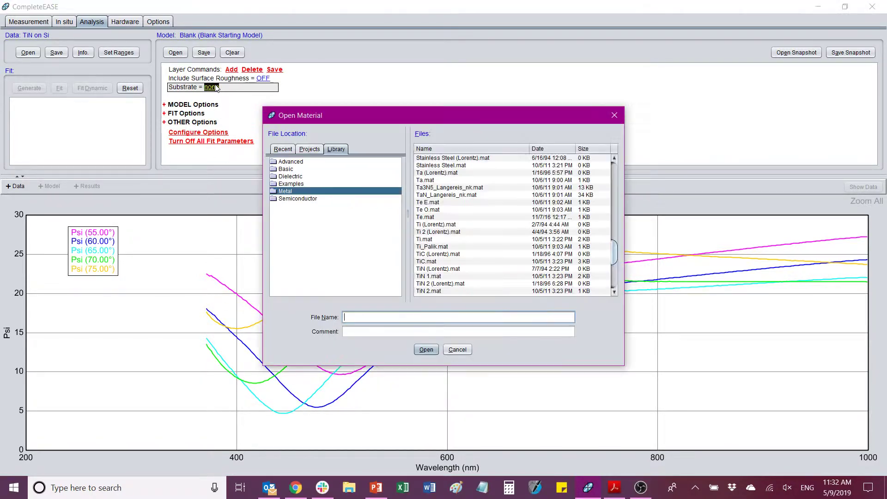
pyautogui.click(295, 178)
pyautogui.click(295, 199)
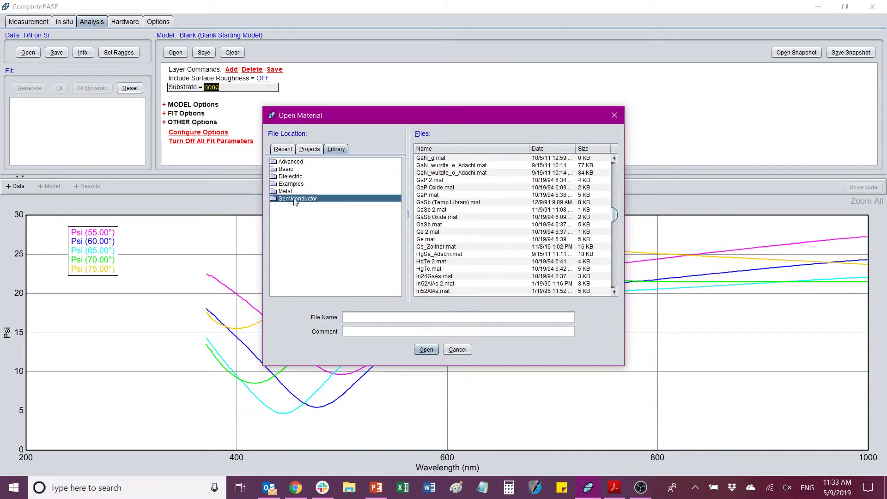
pyautogui.scroll(-3, 471, 229)
pyautogui.scroll(-15, 447, 232)
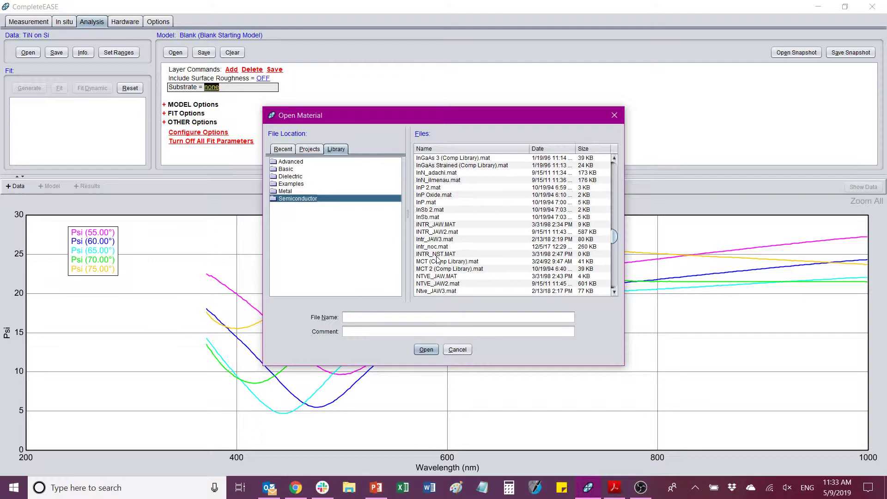
pyautogui.scroll(2, 438, 264)
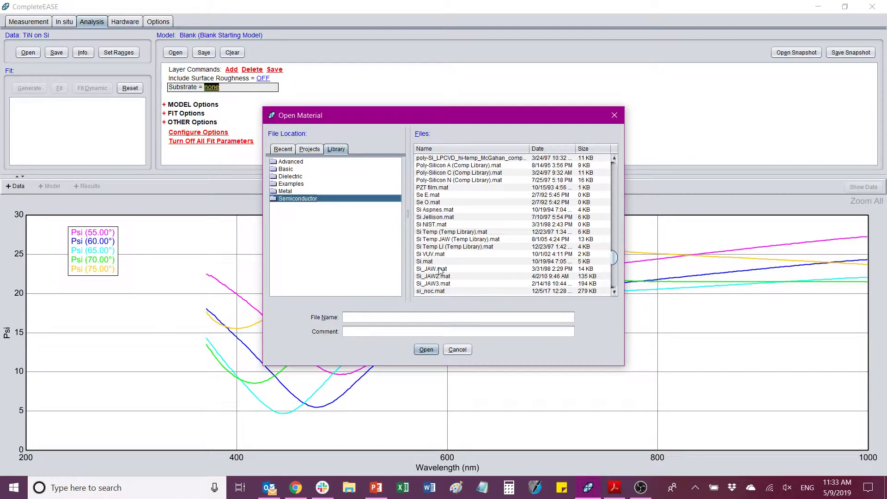
pyautogui.click(423, 248)
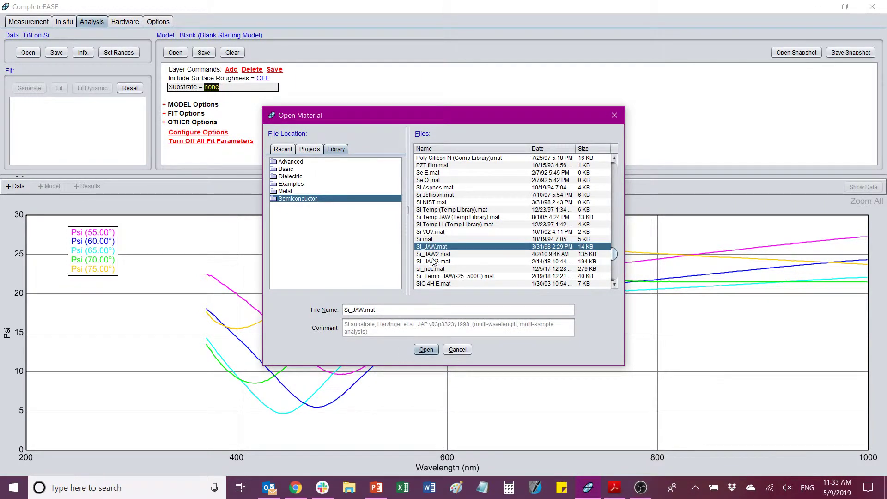
pyautogui.click(425, 350)
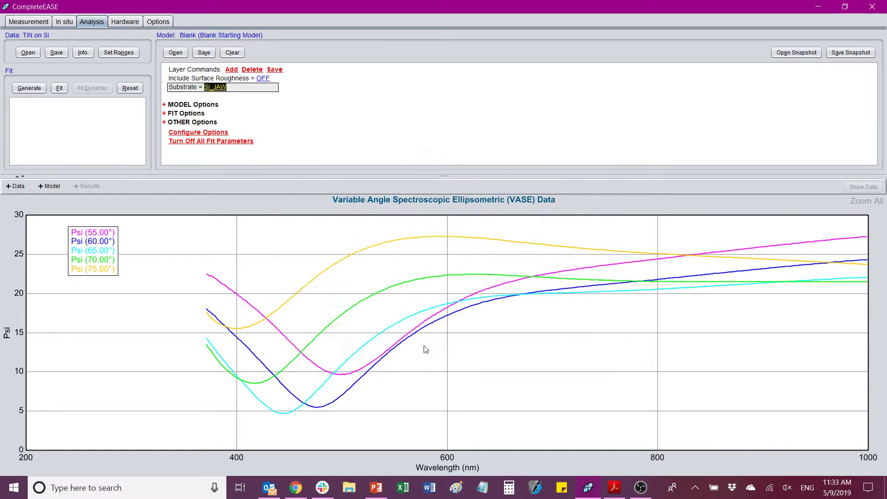
# Add a Basic Cauchy.mat layer with a 100 nm starting thickness
pyautogui.click(229, 71)
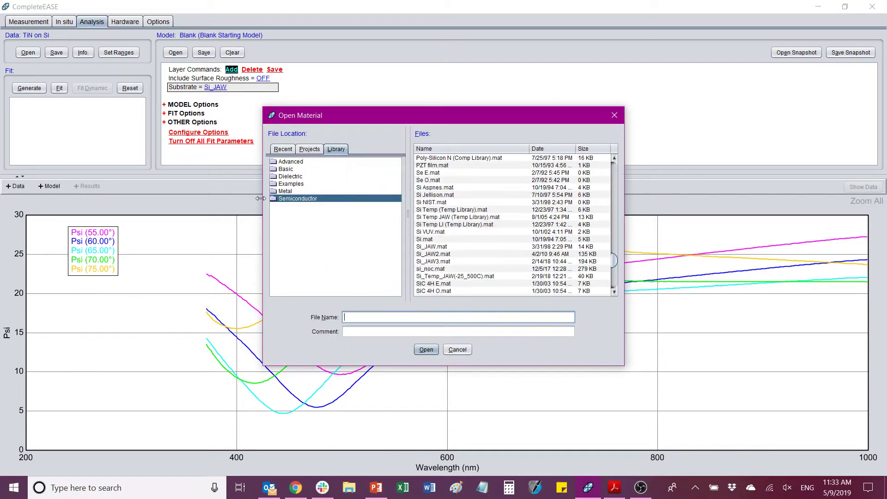
pyautogui.click(285, 169)
pyautogui.click(434, 166)
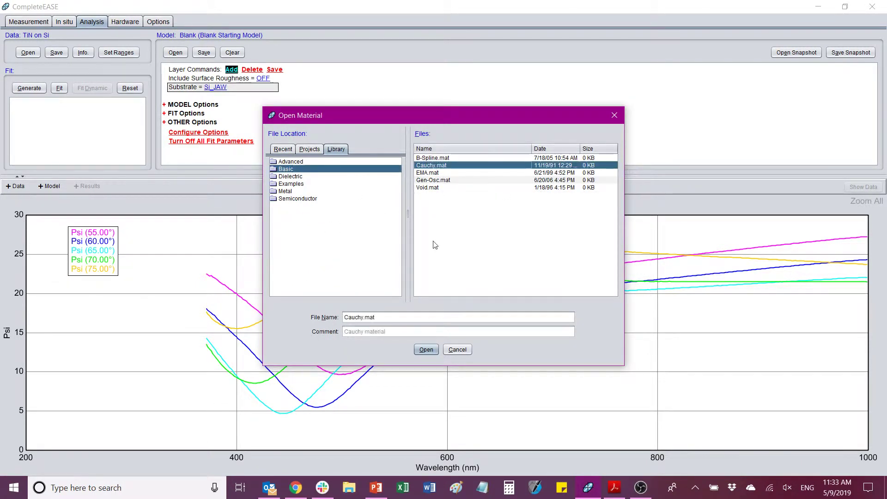
pyautogui.click(428, 350)
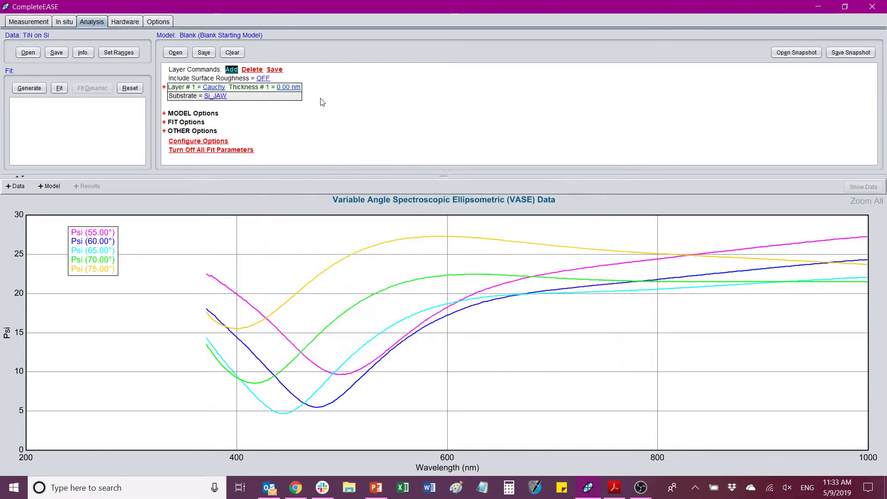
pyautogui.click(280, 87)
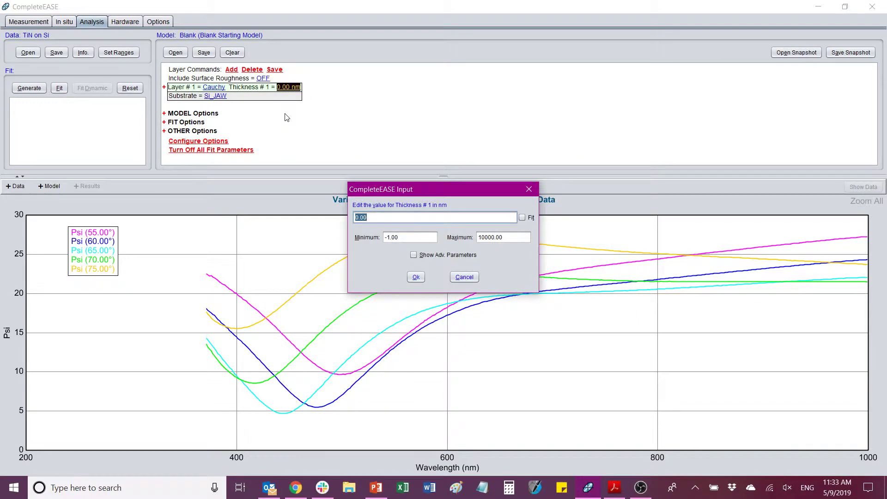
pyautogui.write('1')
pyautogui.click(415, 277)
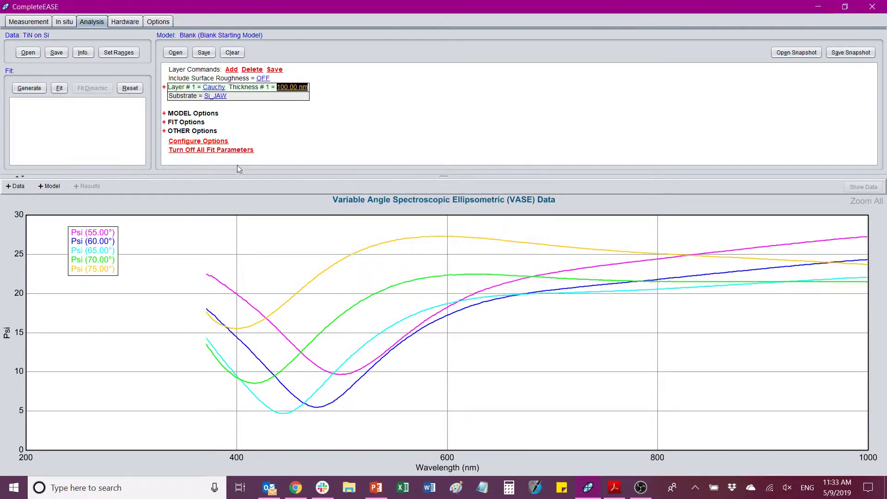
# Fit Cauchy A, B and thickness, giving 47.15 nm and MSE 187.585
pyautogui.click(163, 87)
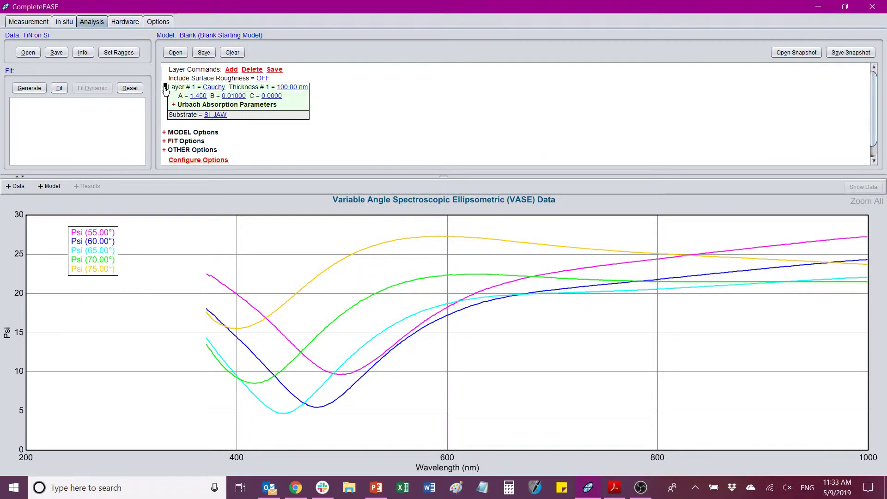
pyautogui.keyDown('ctrl'); pyautogui.click(198, 95); pyautogui.keyUp('ctrl')
pyautogui.keyDown('ctrl'); pyautogui.click(234, 96); pyautogui.keyUp('ctrl')
pyautogui.keyDown('ctrl'); pyautogui.click(298, 90); pyautogui.keyUp('ctrl')
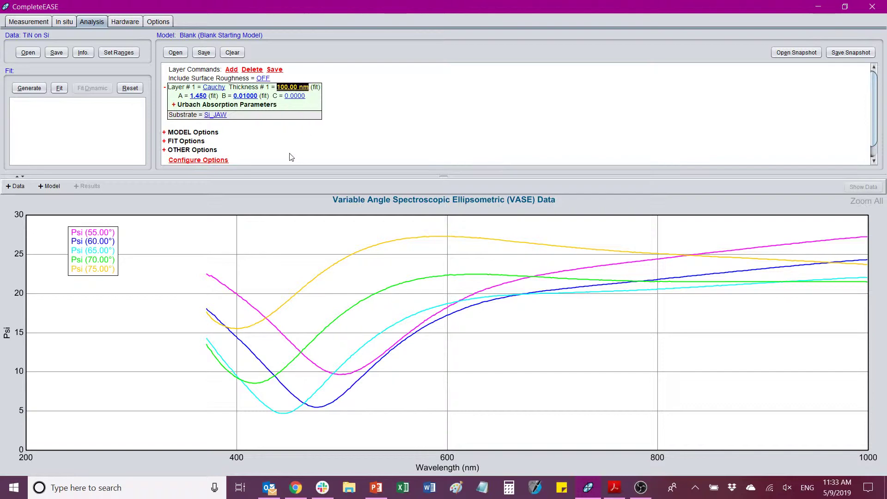
pyautogui.click(59, 90)
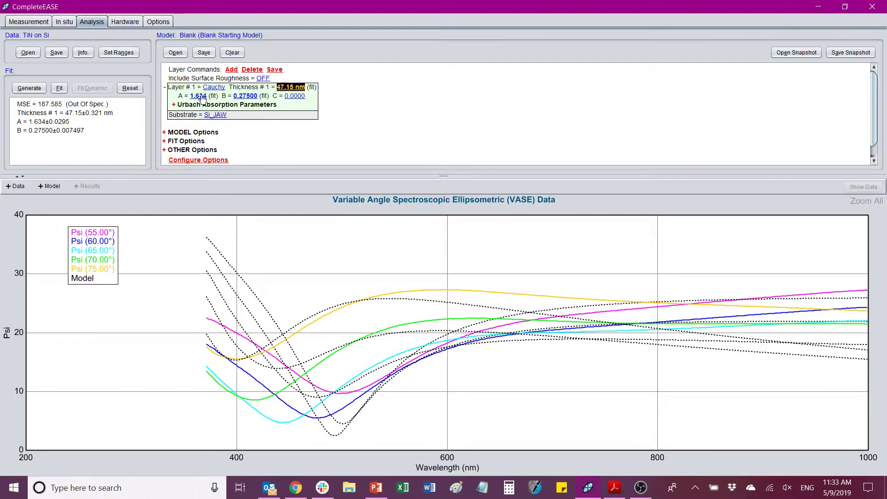
# Hand-adjust the Cauchy layer to A = 1.354 and B = 0.055, tuning thickness against the curves
pyautogui.scroll(-5, 201, 99)
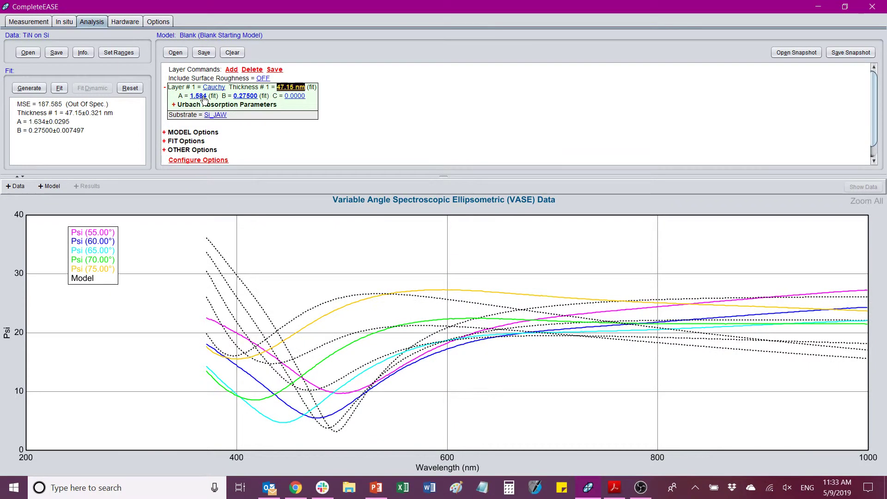
pyautogui.scroll(-4, 204, 100)
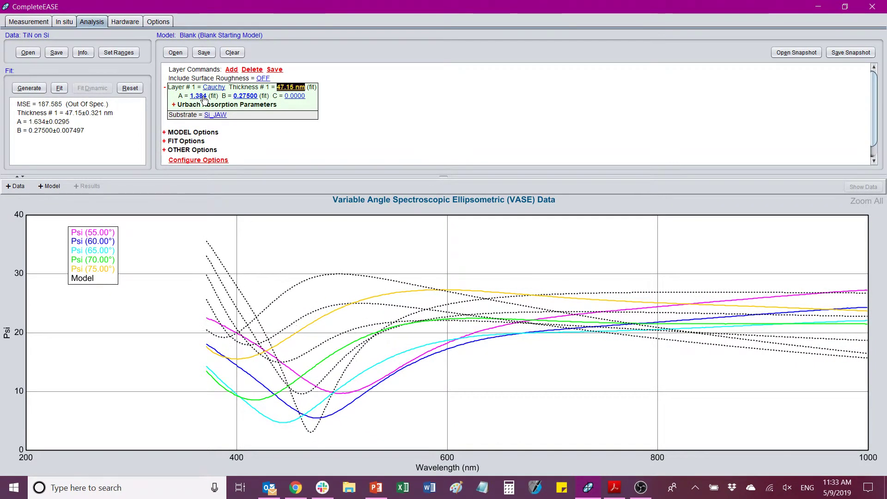
pyautogui.scroll(-1, 204, 99)
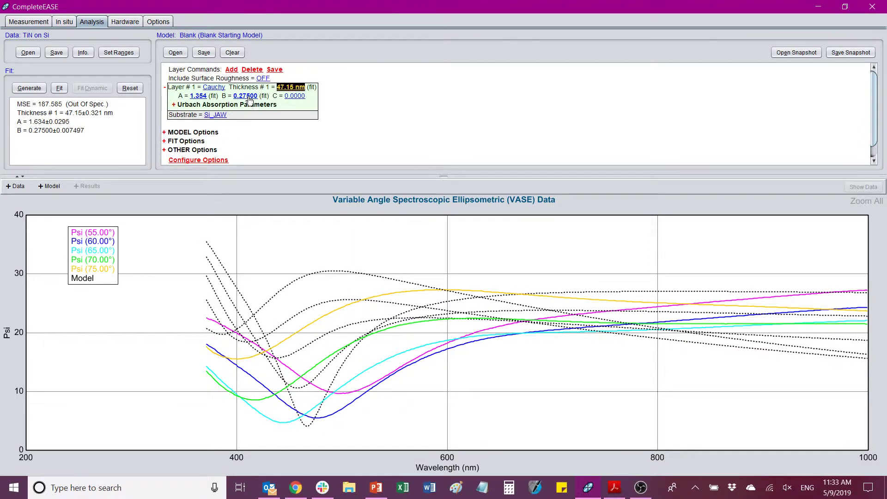
pyautogui.scroll(-9, 247, 97)
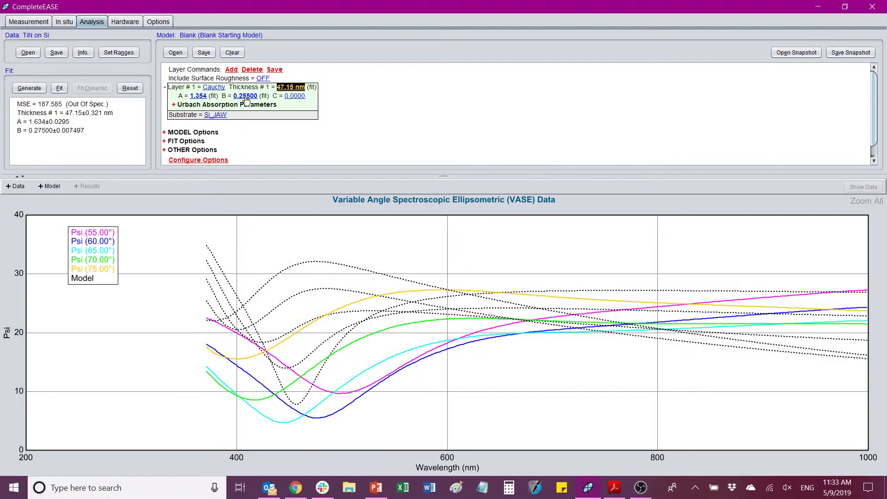
pyautogui.scroll(-10, 250, 101)
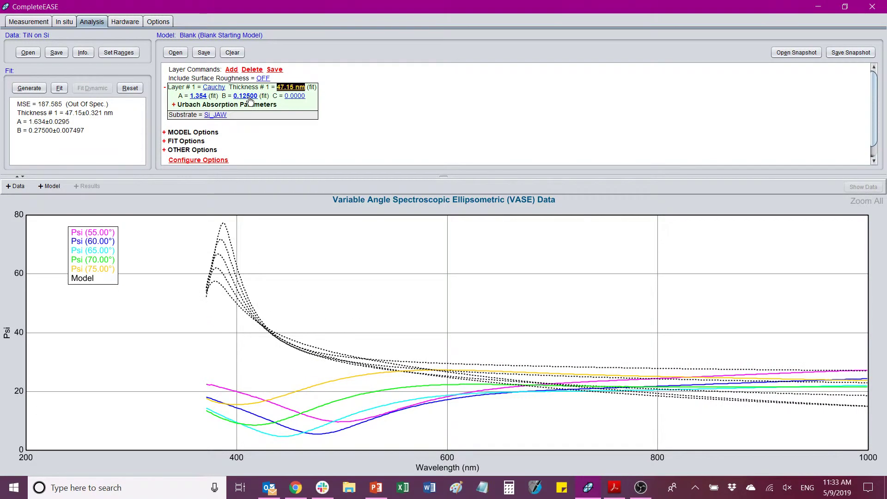
pyautogui.scroll(-3, 249, 100)
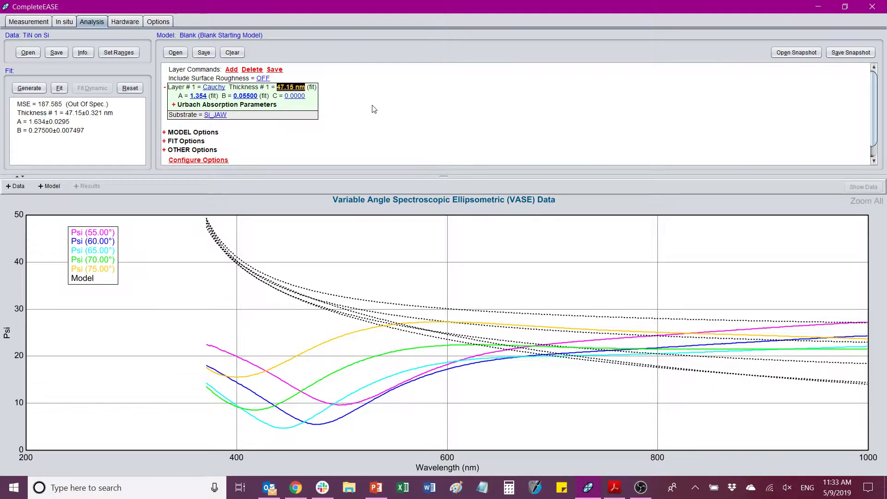
pyautogui.scroll(12, 299, 88)
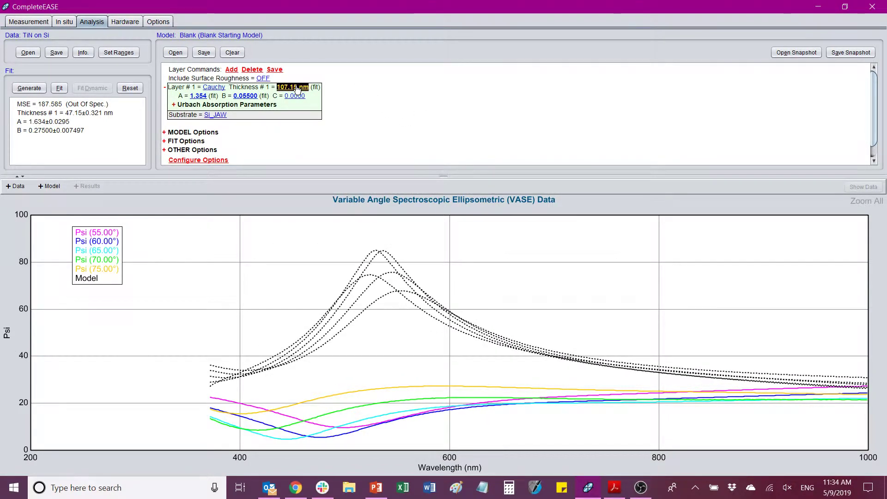
pyautogui.scroll(-8, 298, 87)
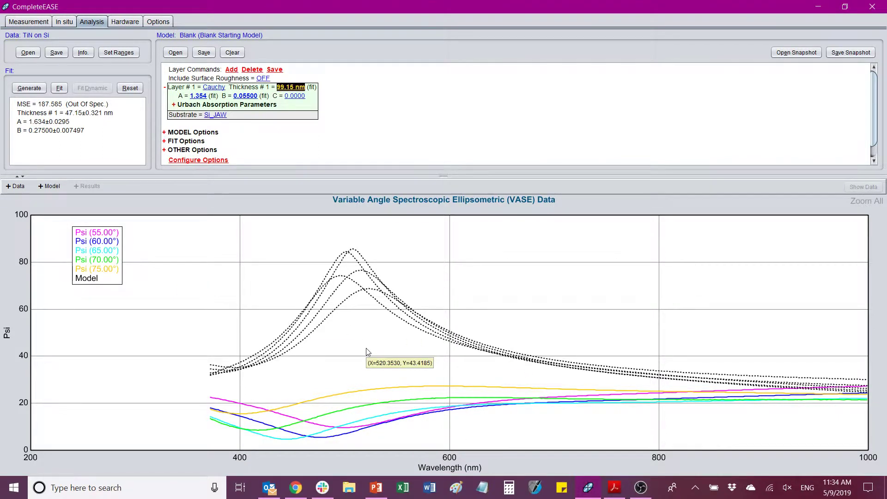
# Open the layer's material library and browse the Metal materials folder
pyautogui.click(215, 87)
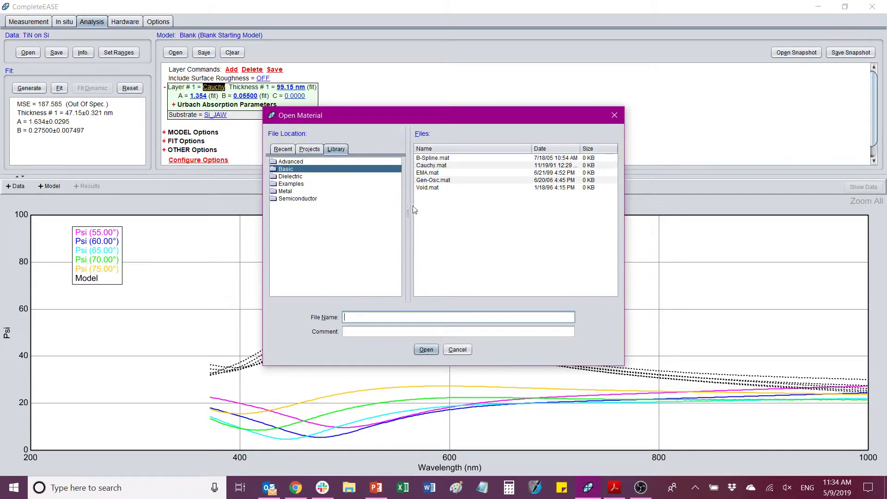
pyautogui.click(286, 170)
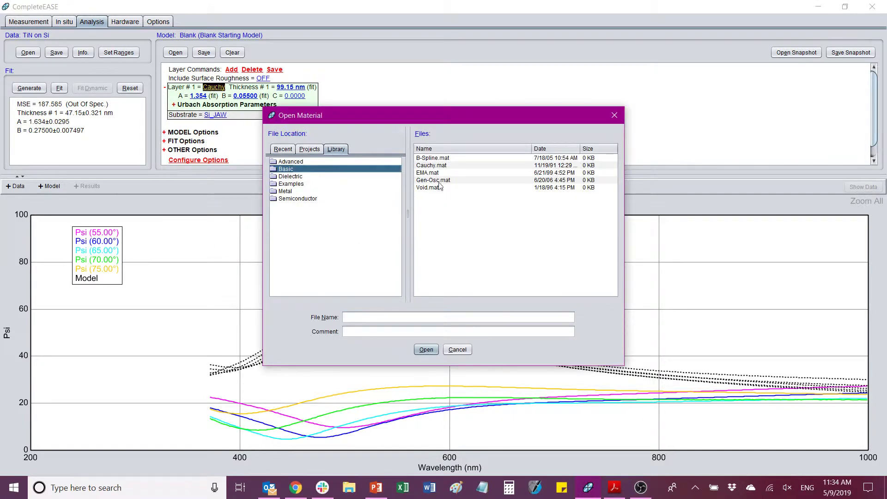
pyautogui.click(435, 159)
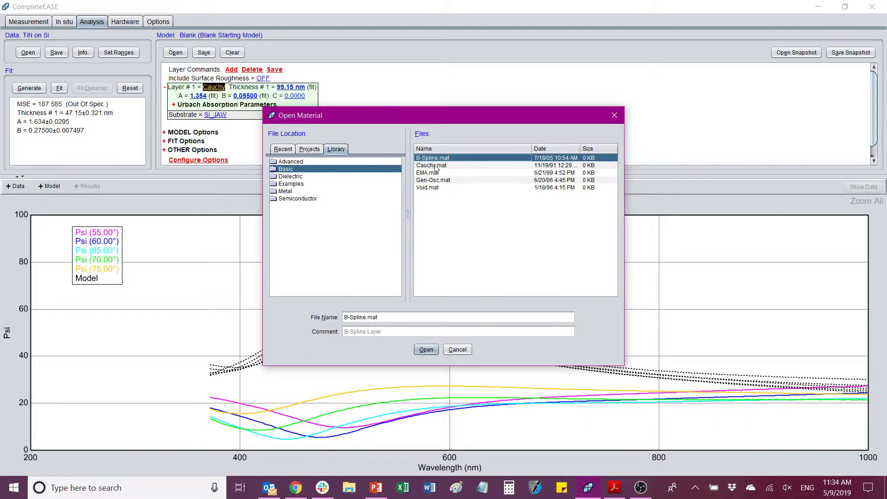
pyautogui.click(282, 191)
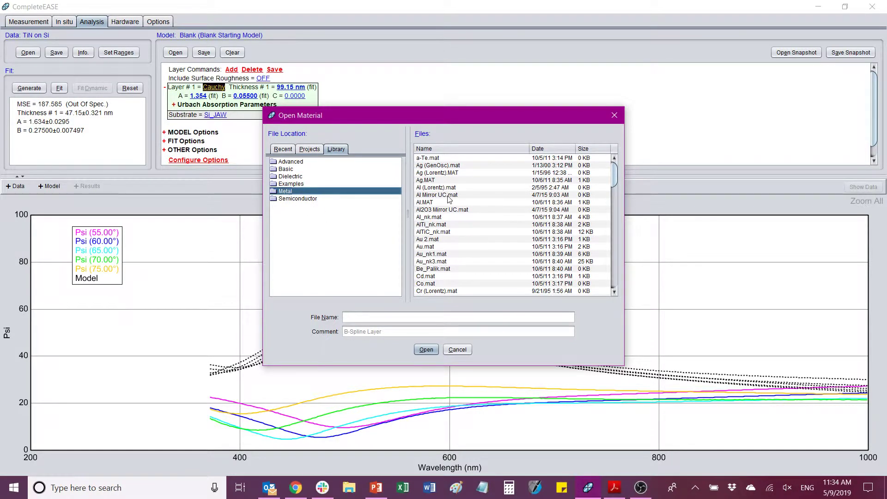
pyautogui.click(452, 217)
pyautogui.scroll(-18, 451, 231)
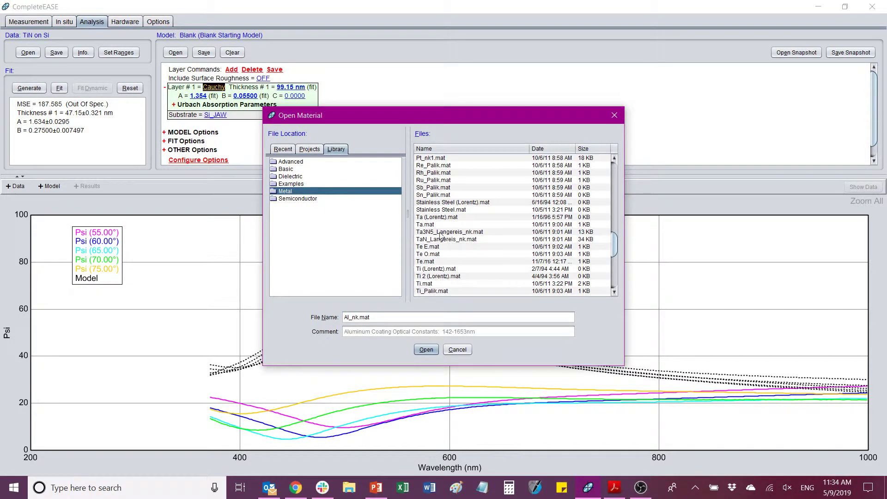
pyautogui.scroll(-4, 446, 244)
pyautogui.scroll(1, 437, 261)
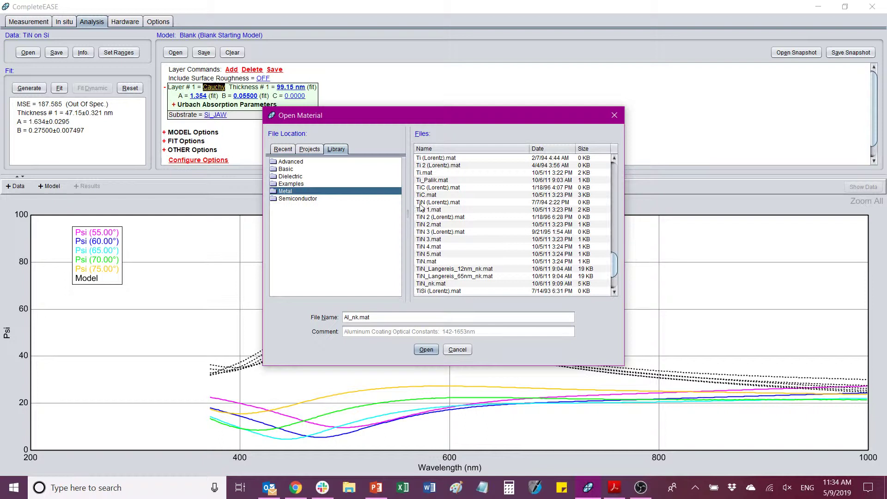
# Compare the TiN entries and load TiN 1.mat as the layer material
pyautogui.click(444, 203)
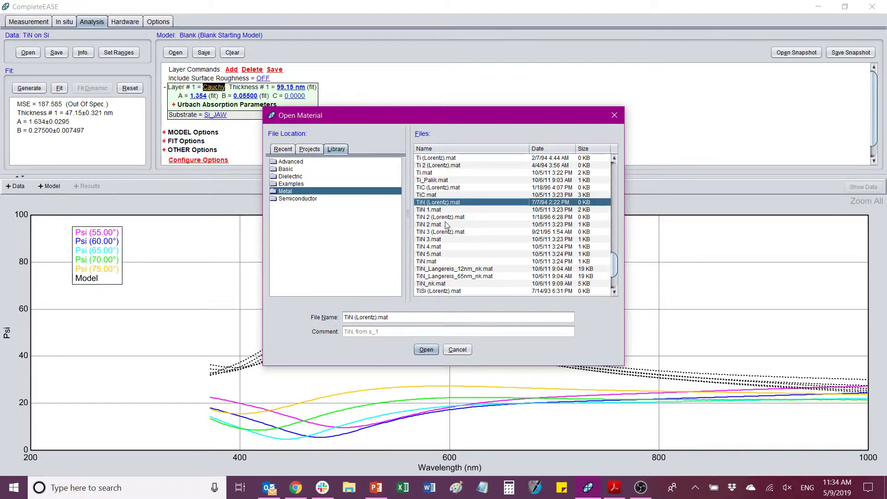
pyautogui.click(446, 217)
pyautogui.click(446, 232)
pyautogui.click(447, 217)
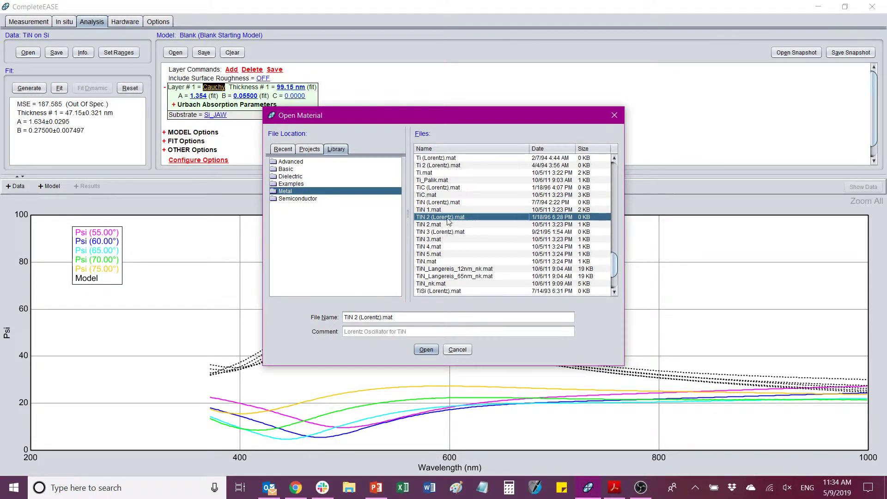
pyautogui.click(444, 202)
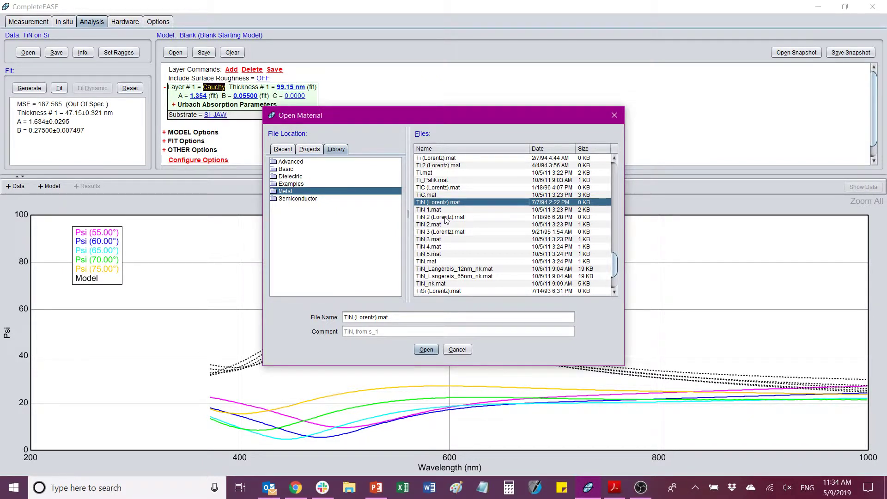
pyautogui.click(434, 210)
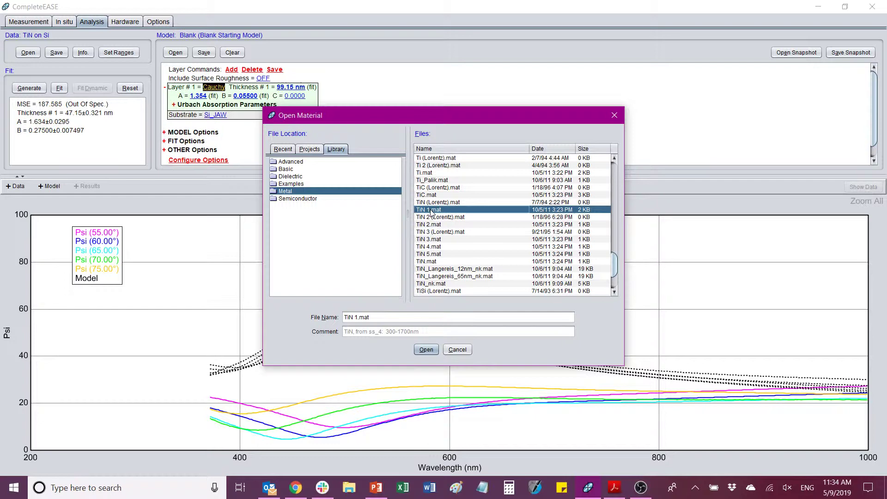
pyautogui.click(425, 349)
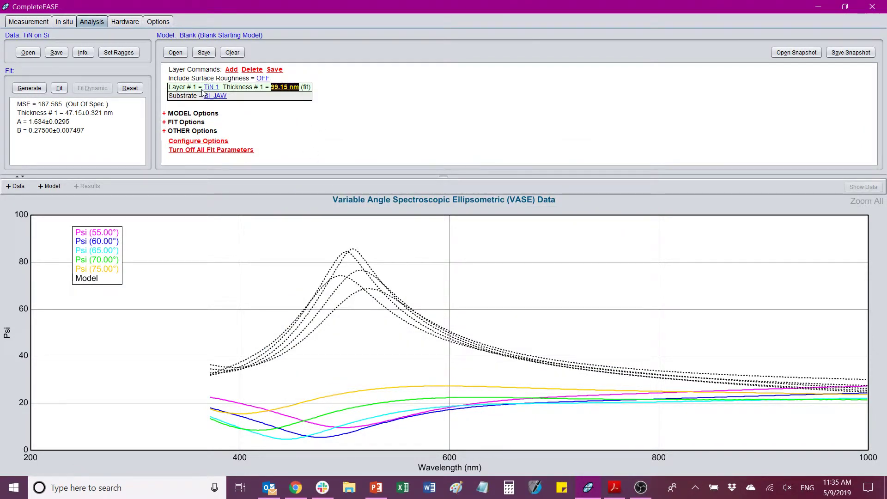
# Fit with TiN 1, then swap to TiN 2 at 100 nm and fit again
pyautogui.click(59, 88)
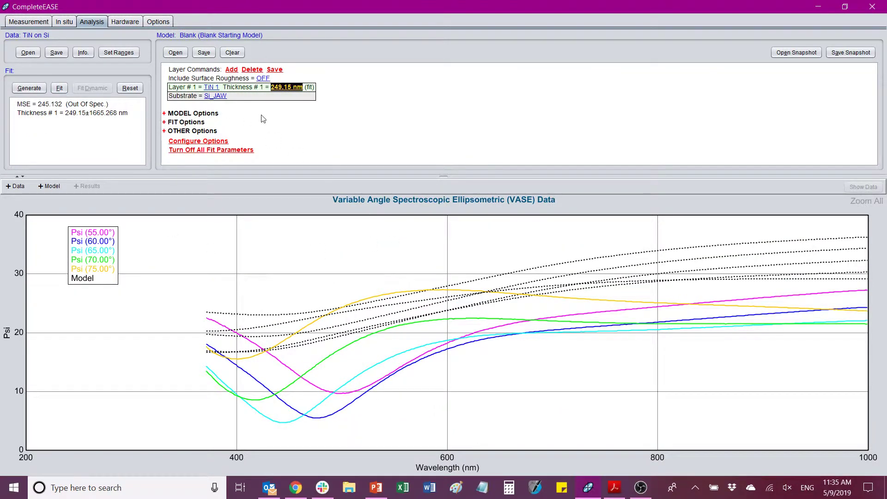
pyautogui.click(211, 87)
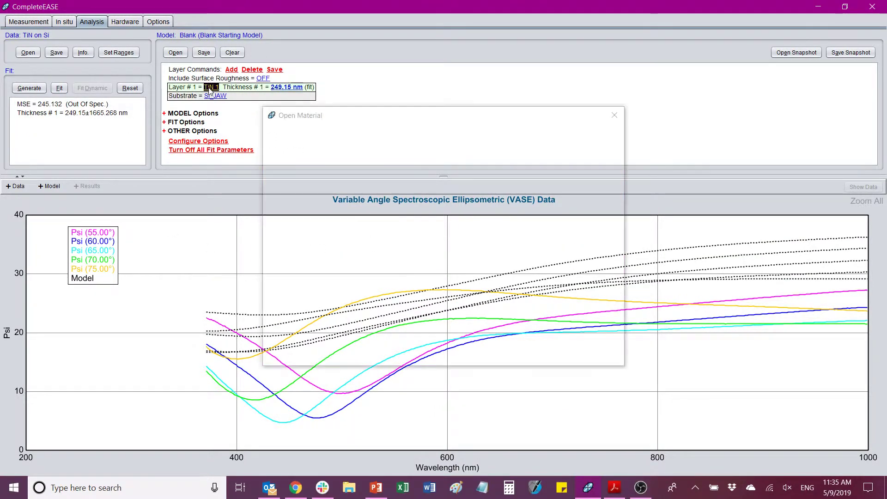
pyautogui.click(428, 225)
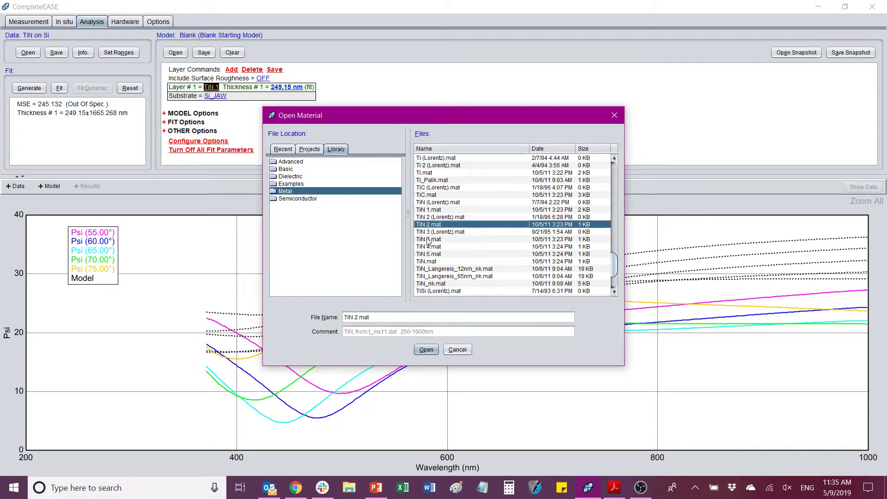
pyautogui.click(426, 350)
pyautogui.click(288, 92)
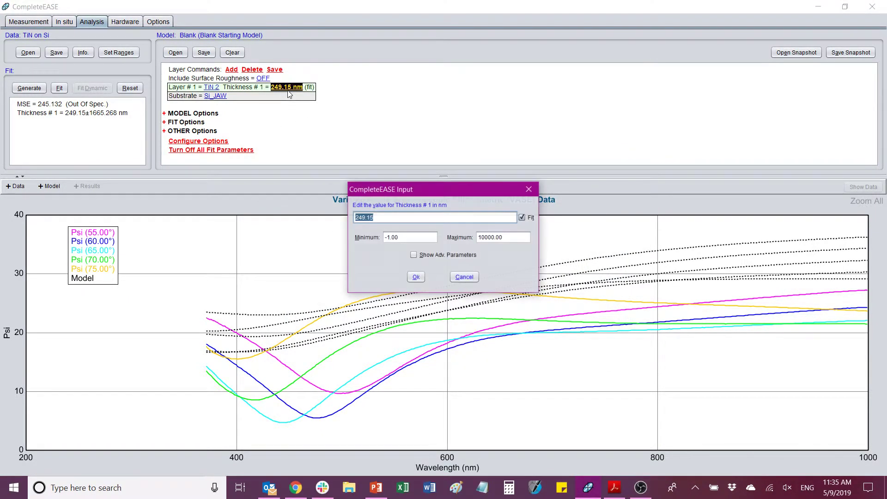
pyautogui.write('100')
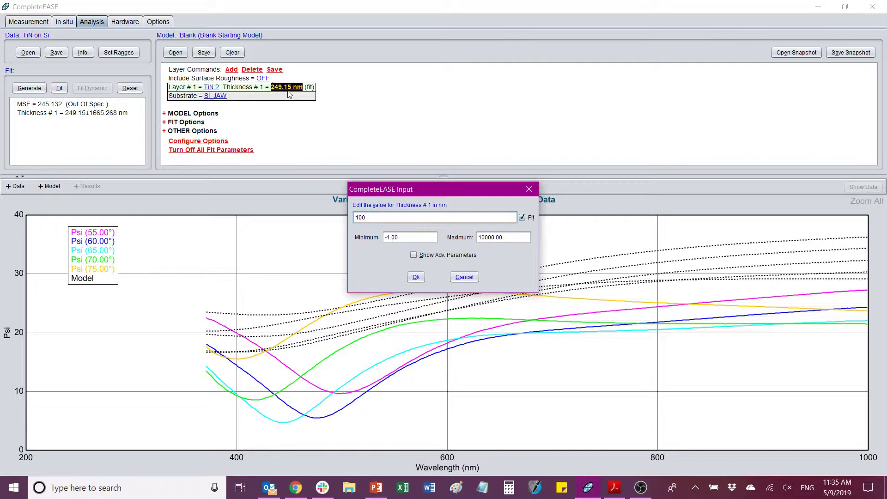
pyautogui.click(417, 277)
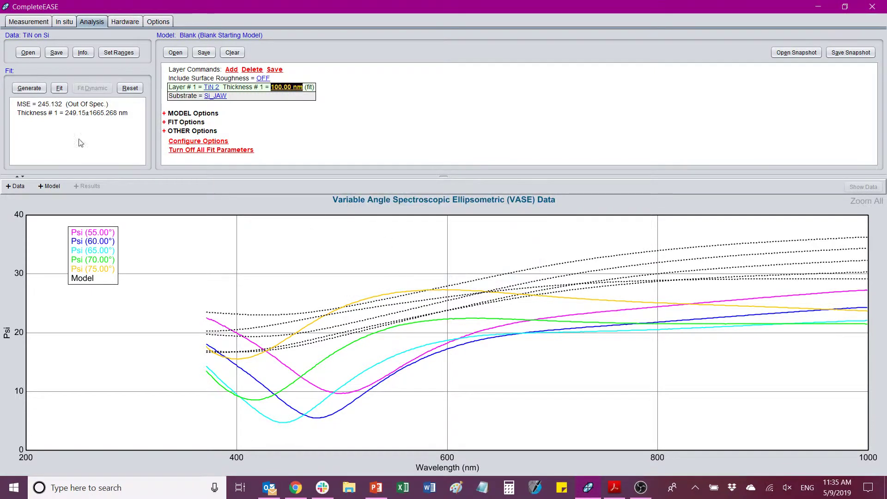
pyautogui.click(58, 92)
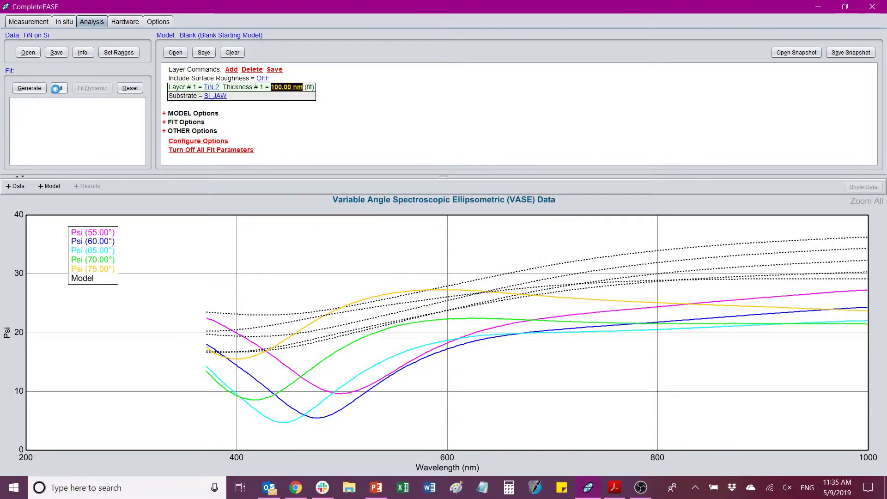
# Swap the layer to TiN 3.mat and reset its starting thickness to 100 nm
pyautogui.click(207, 88)
pyautogui.click(431, 240)
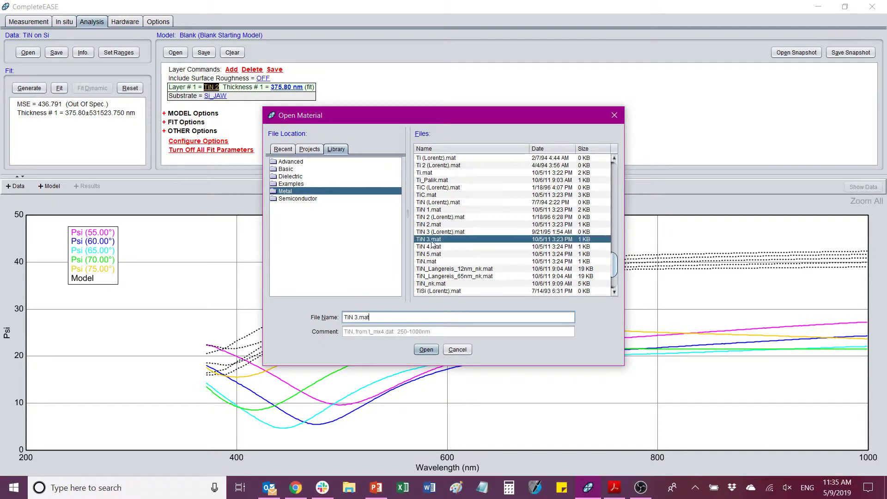
pyautogui.click(426, 349)
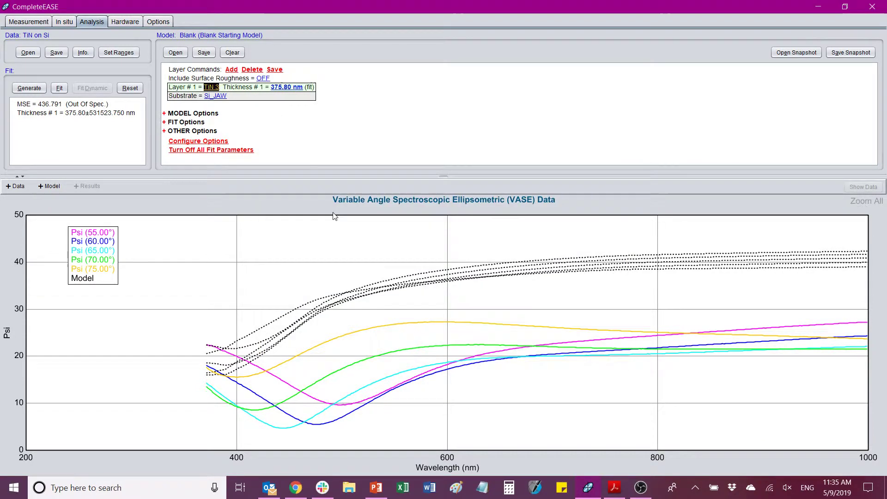
pyautogui.click(289, 89)
pyautogui.write('100')
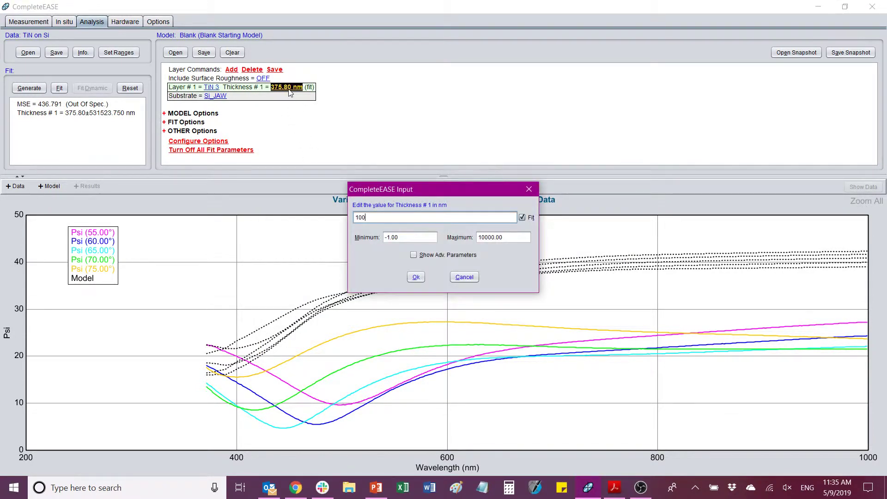
pyautogui.press('Return')
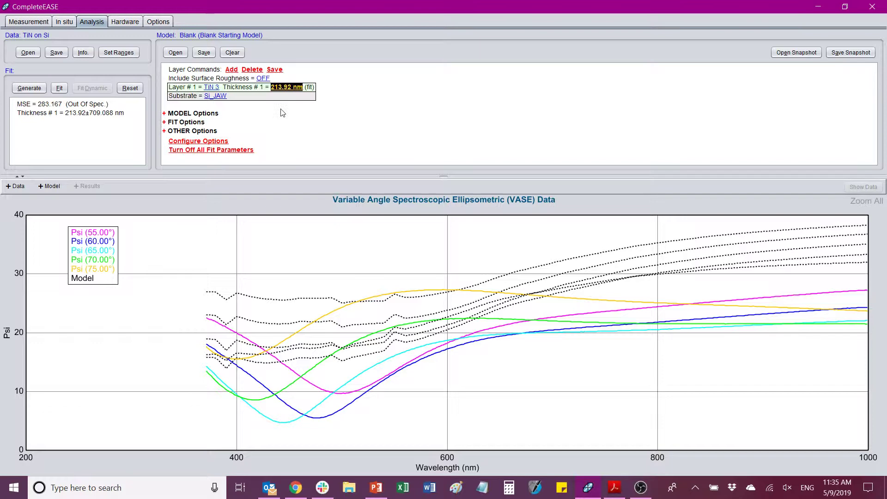
# Replace layer 1 with Basic B-Spline.mat and set its thickness to 100 nm
pyautogui.click(213, 89)
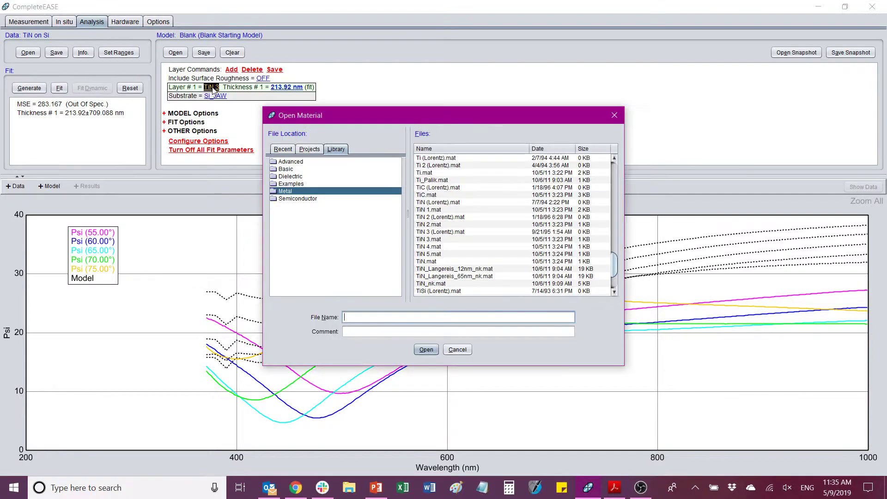
pyautogui.click(292, 170)
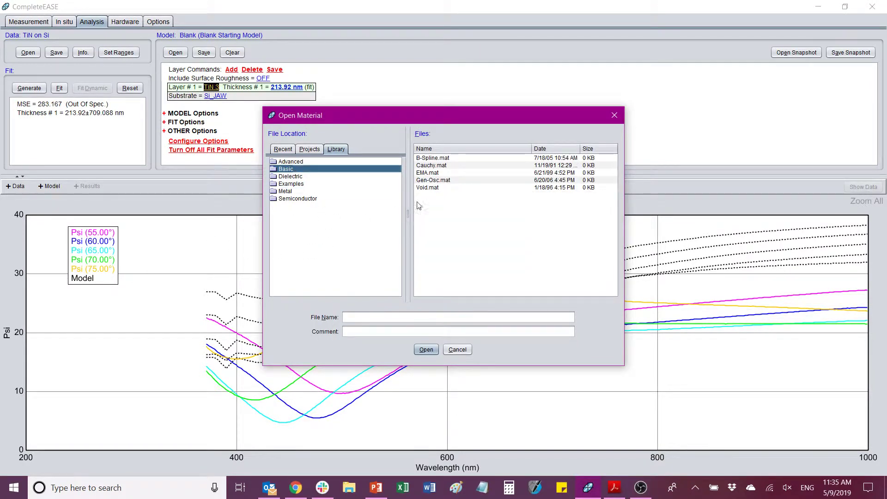
pyautogui.click(432, 160)
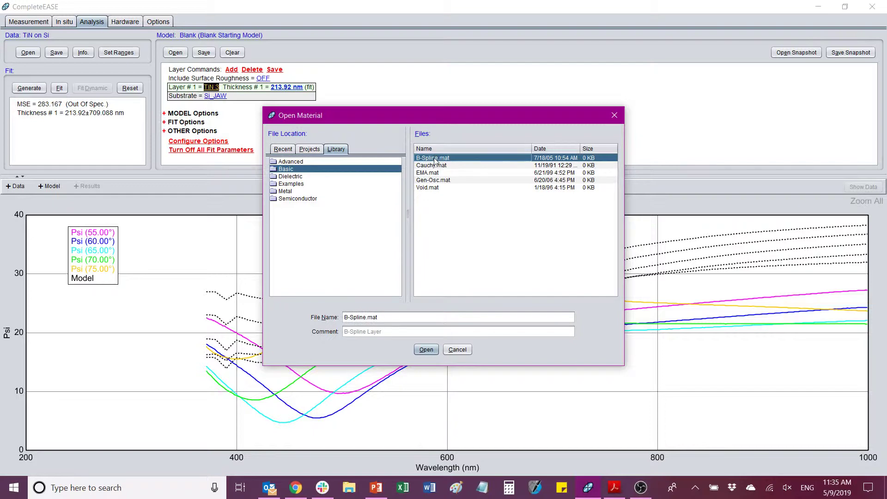
pyautogui.click(426, 350)
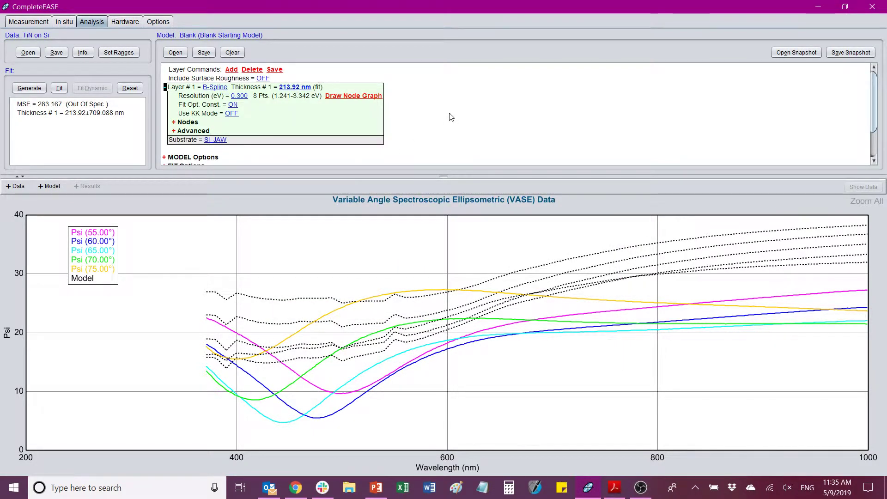
pyautogui.click(295, 87)
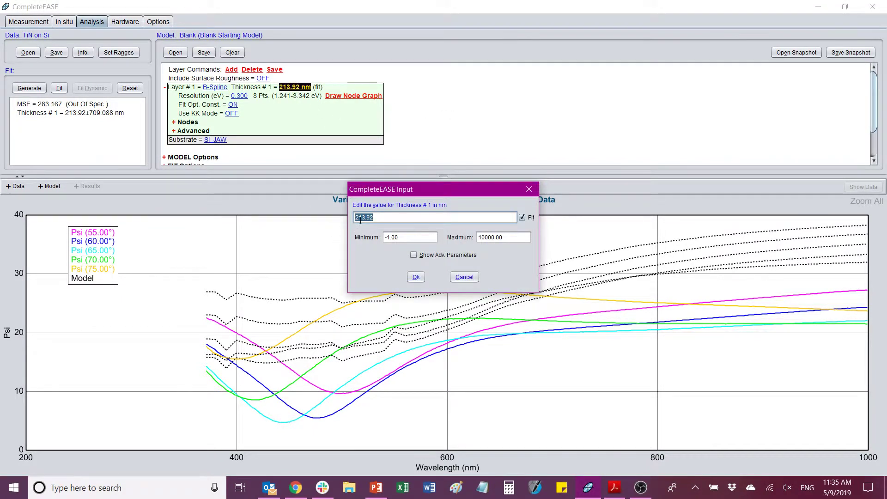
pyautogui.write('100')
pyautogui.press('Return')
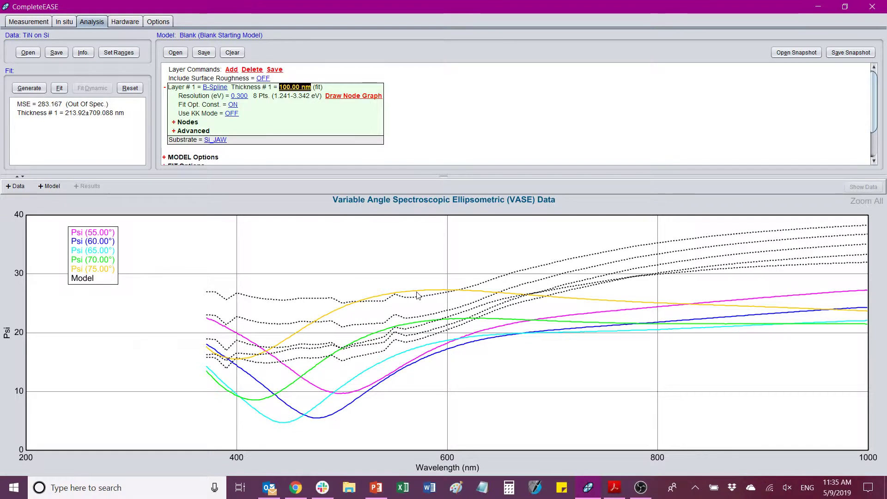
pyautogui.moveTo(417, 295)
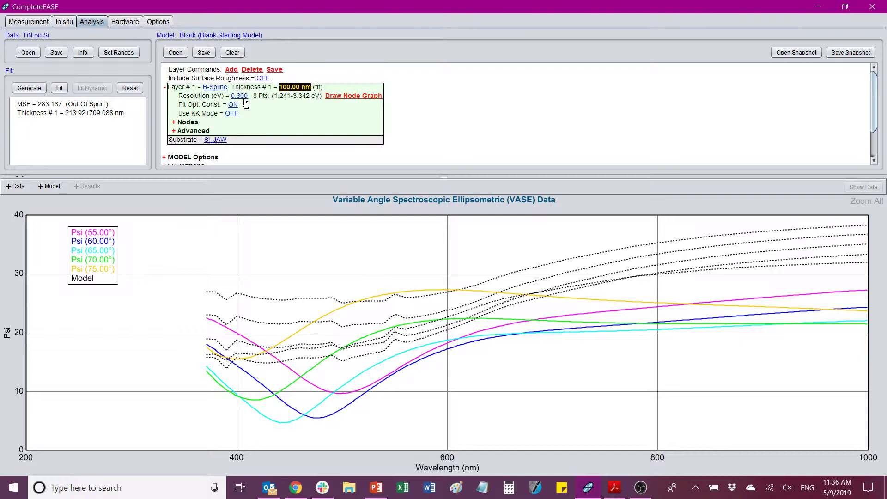
# Fit the B-Spline layer, yielding 64.62 ± 0.907 nm thickness at MSE 91.496
pyautogui.click(60, 88)
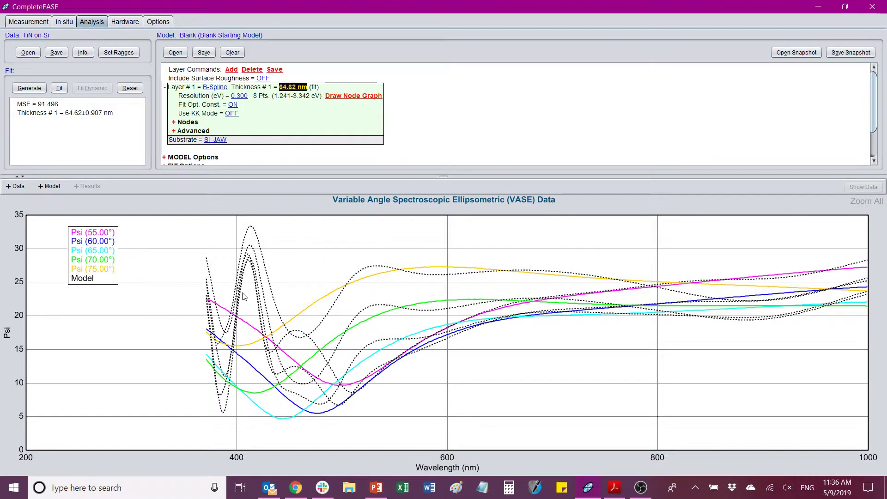
pyautogui.moveTo(754, 277)
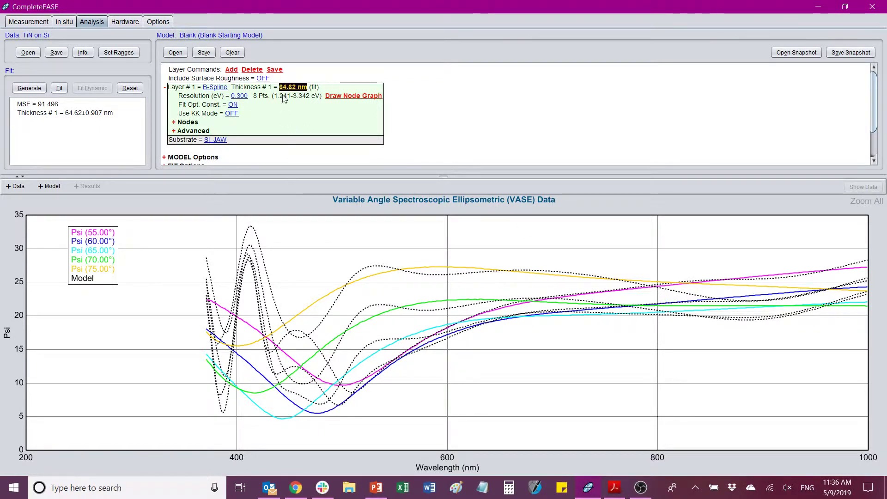
pyautogui.moveTo(180, 293)
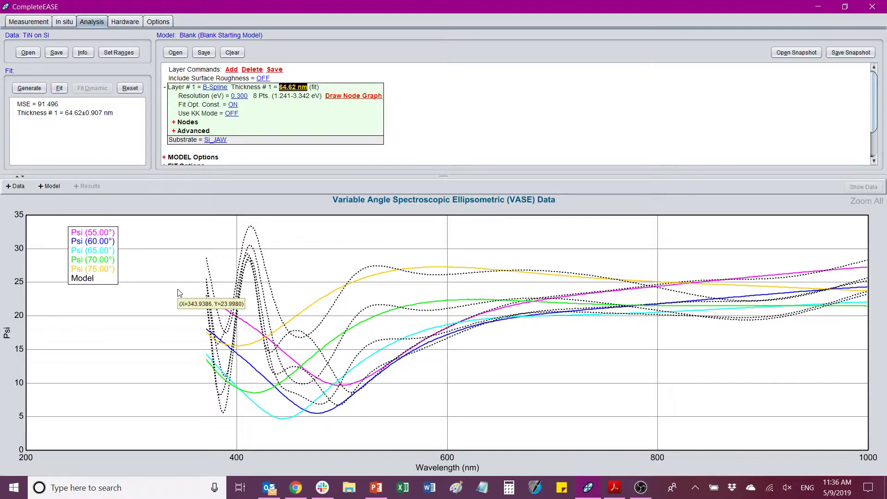
# Reset thickness to 100 nm, keep 0.300 resolution, and restrict data to 600–1000 nm
pyautogui.click(302, 88)
pyautogui.write('100')
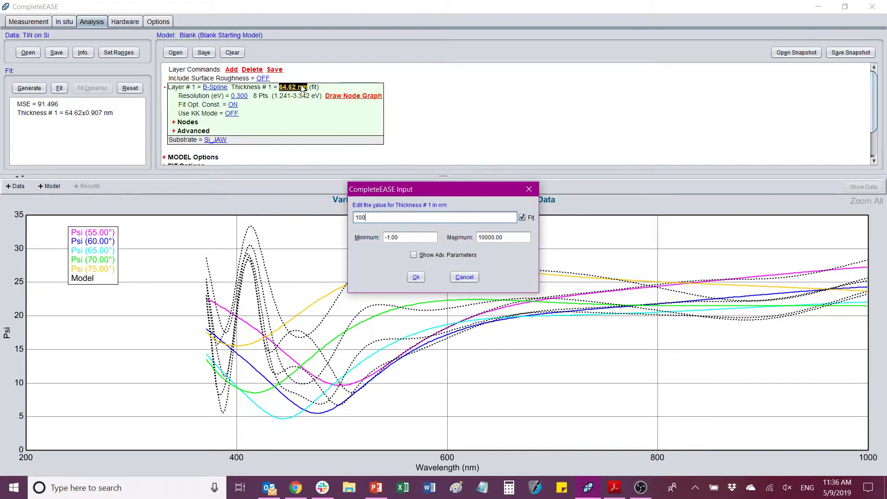
pyautogui.press('Return')
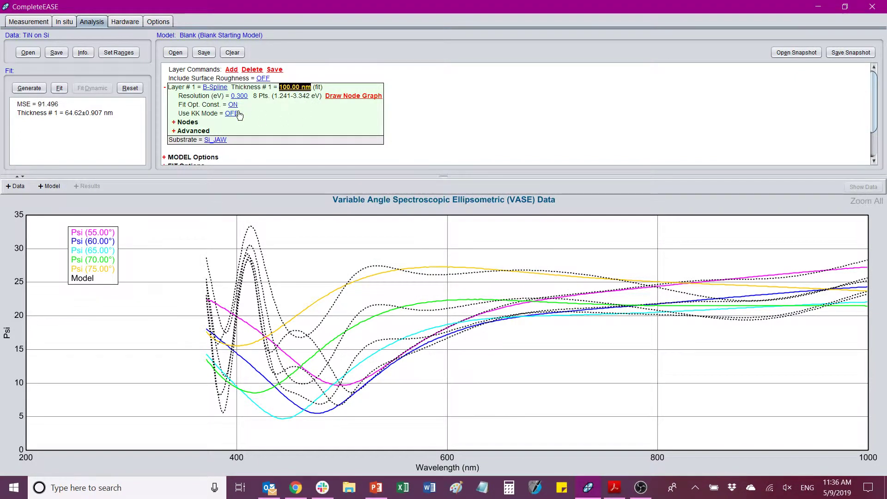
pyautogui.click(240, 98)
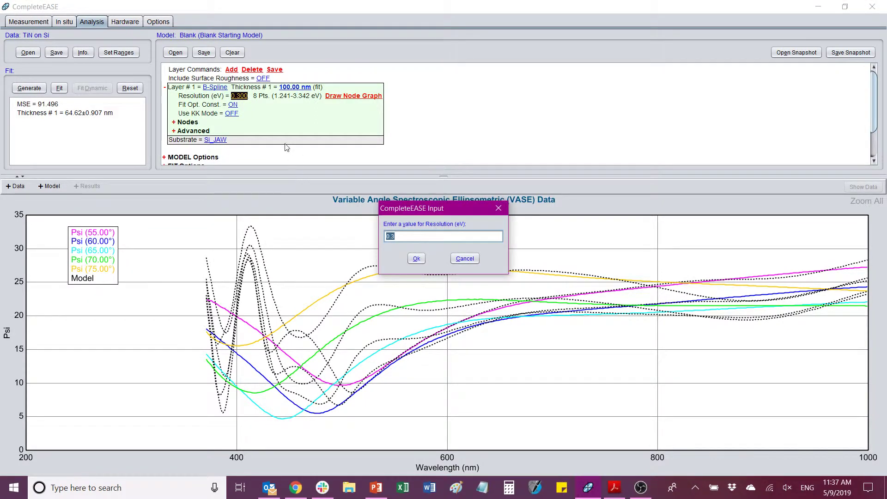
pyautogui.click(464, 258)
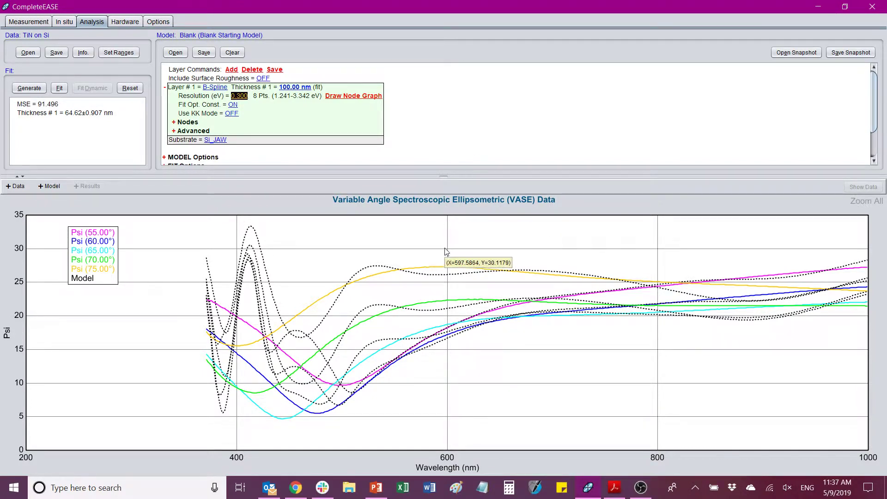
pyautogui.moveTo(445, 252); pyautogui.dragTo(873, 256)
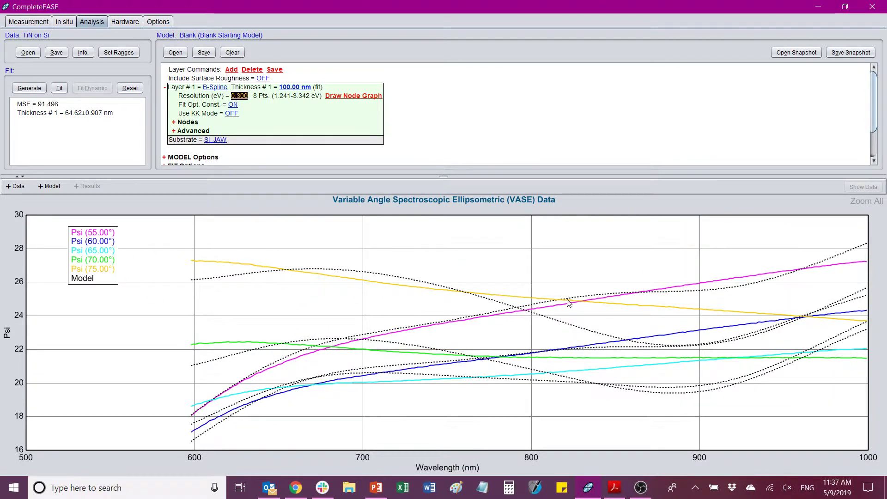
pyautogui.moveTo(614, 303)
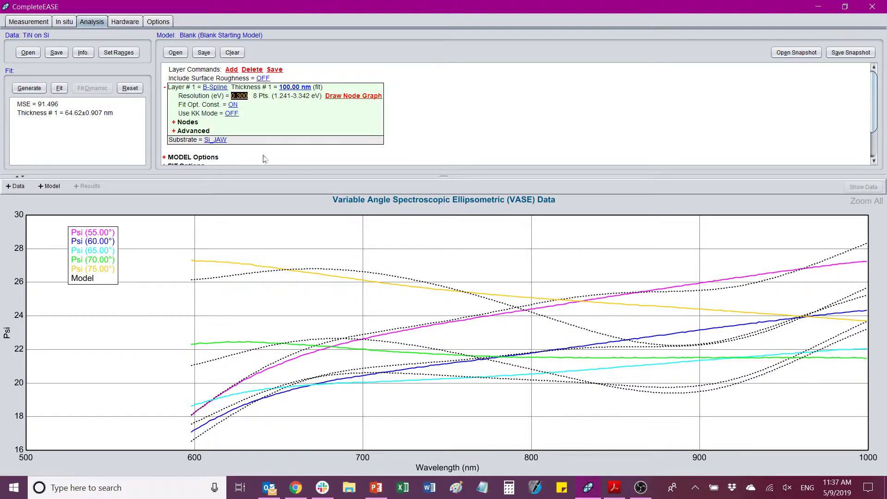
# Fit over 600–1000 nm, set B-Spline resolution to 0.2 eV, and refit to 89.41 nm
pyautogui.click(59, 88)
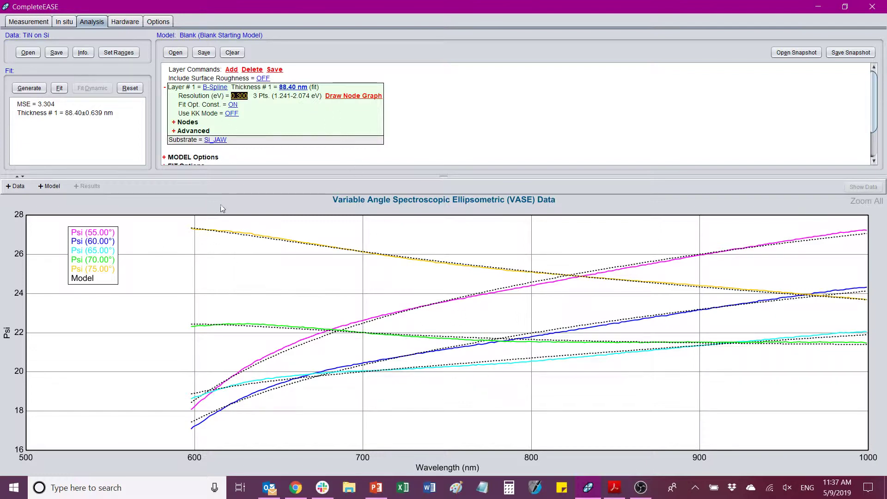
pyautogui.click(239, 97)
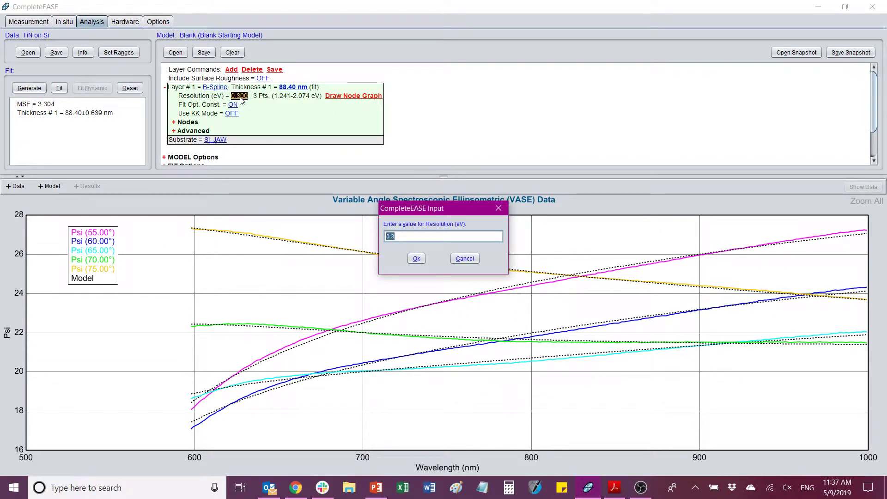
pyautogui.write('0.2')
pyautogui.press('Return')
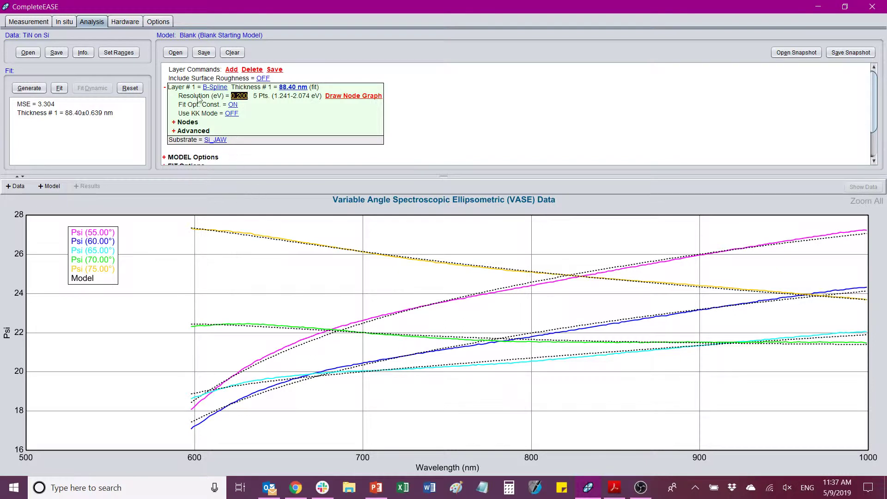
pyautogui.click(62, 90)
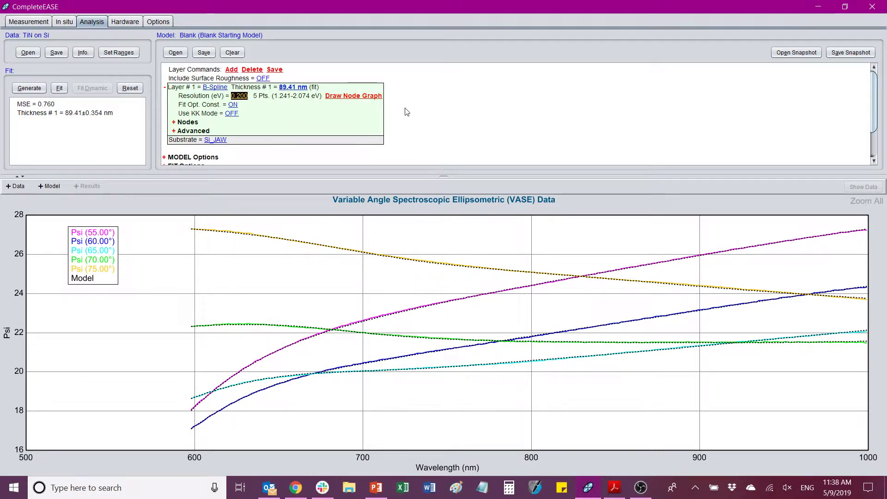
# Run a wavelength range expansion fit over 371.0–999.2 nm, reaching 98.42 nm and MSE 1.394
pyautogui.scroll(-1, 291, 123)
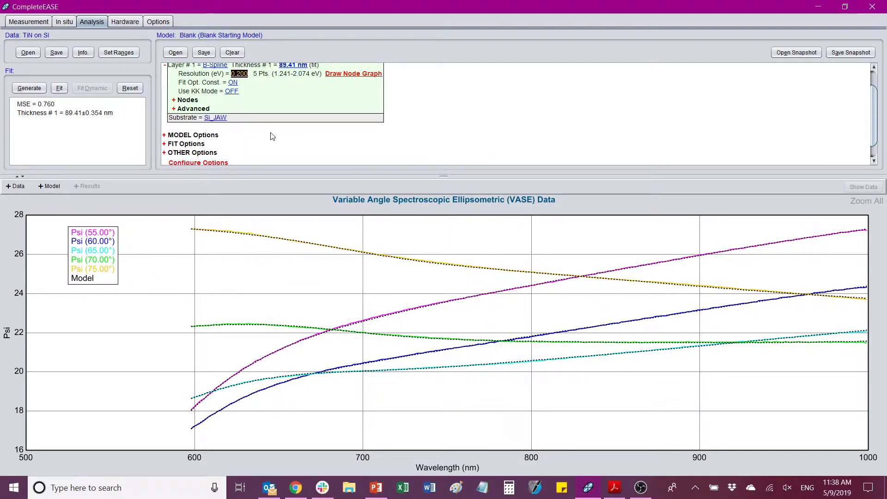
pyautogui.scroll(-1, 269, 135)
pyautogui.click(164, 137)
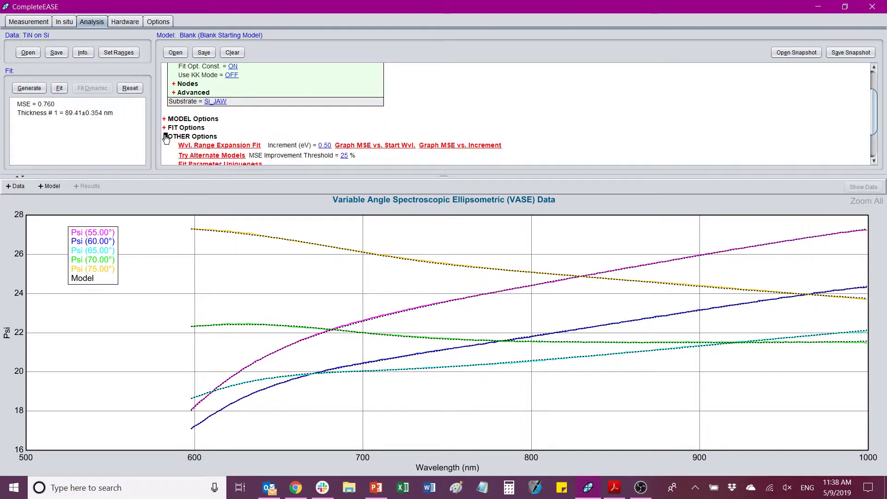
pyautogui.scroll(-1, 221, 143)
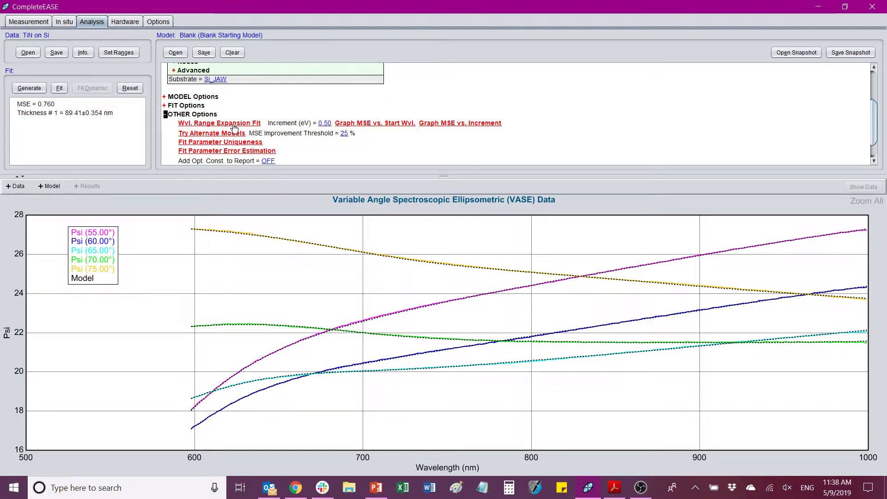
pyautogui.click(234, 128)
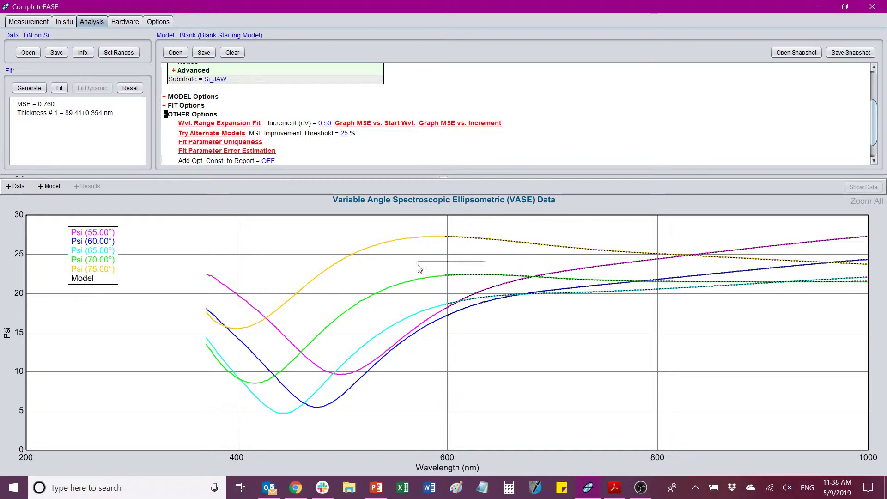
pyautogui.moveTo(451, 239)
pyautogui.click(221, 123)
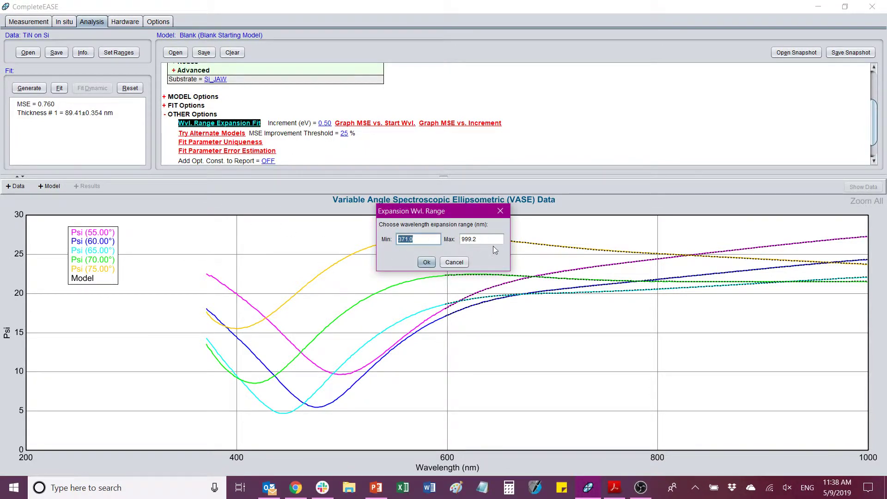
pyautogui.click(428, 262)
pyautogui.click(442, 257)
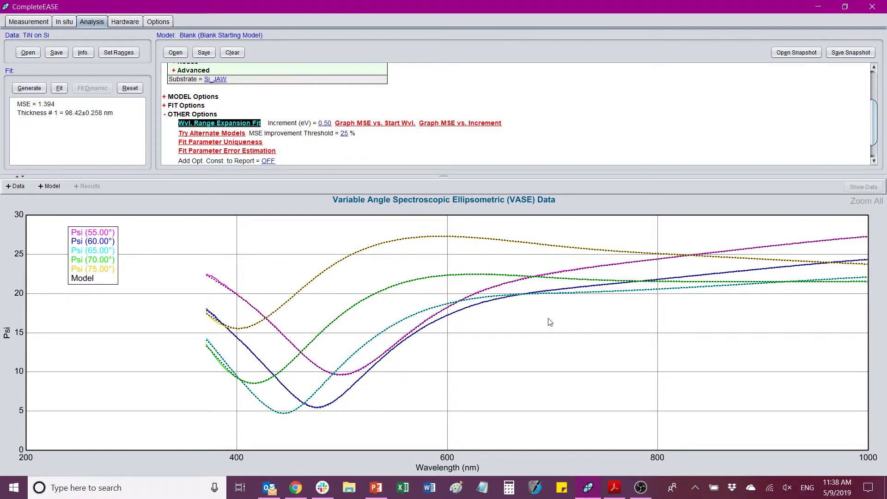
pyautogui.scroll(3, 393, 119)
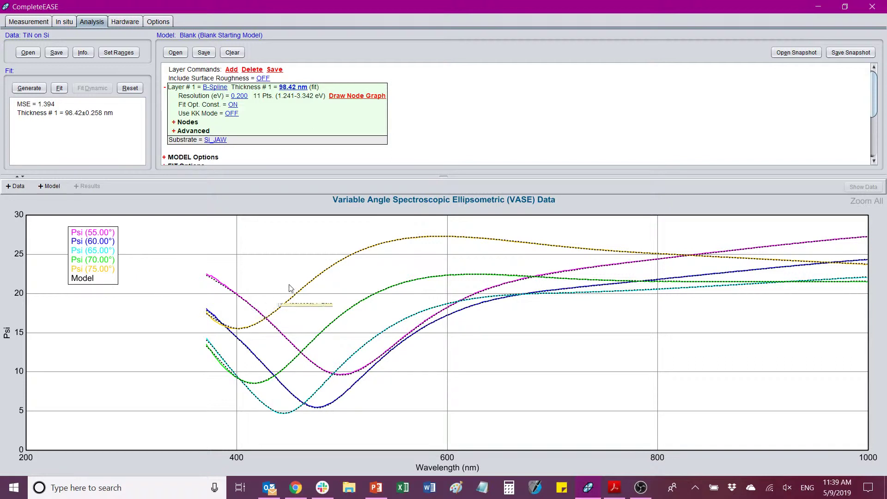
# Add the 'Layer # 1 = B-Spline' model plot to graph fitted n and k versus wavelength
pyautogui.click(53, 187)
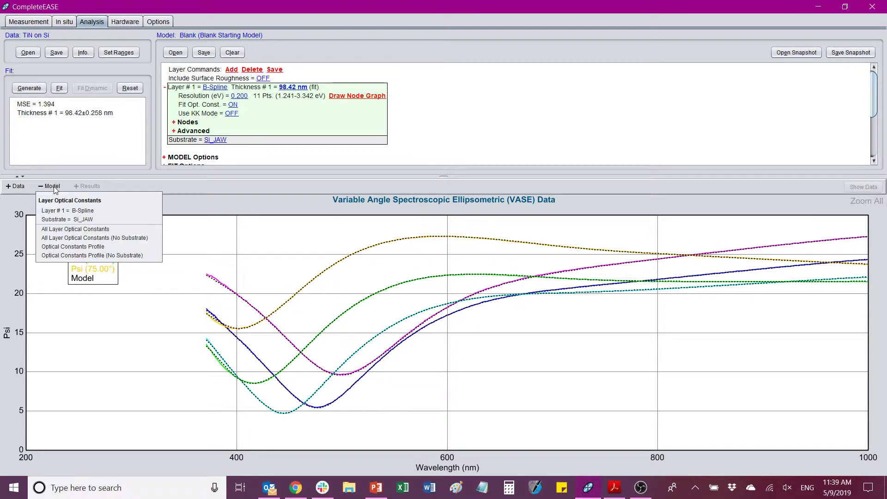
pyautogui.click(71, 211)
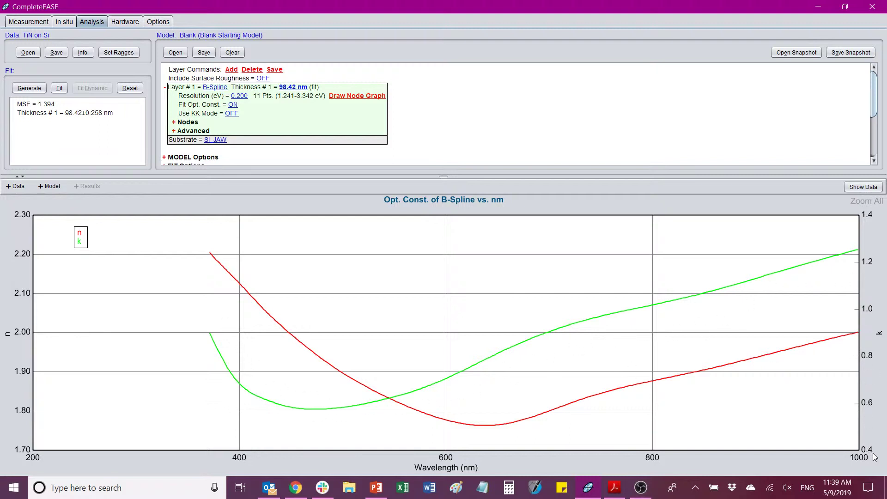
pyautogui.moveTo(877, 455)
pyautogui.moveTo(418, 402)
pyautogui.moveTo(886, 381)
pyautogui.moveTo(826, 277)
# Replot the measured Psi data, then the B-Spline layer's optical constants
pyautogui.click(5, 184)
pyautogui.click(26, 199)
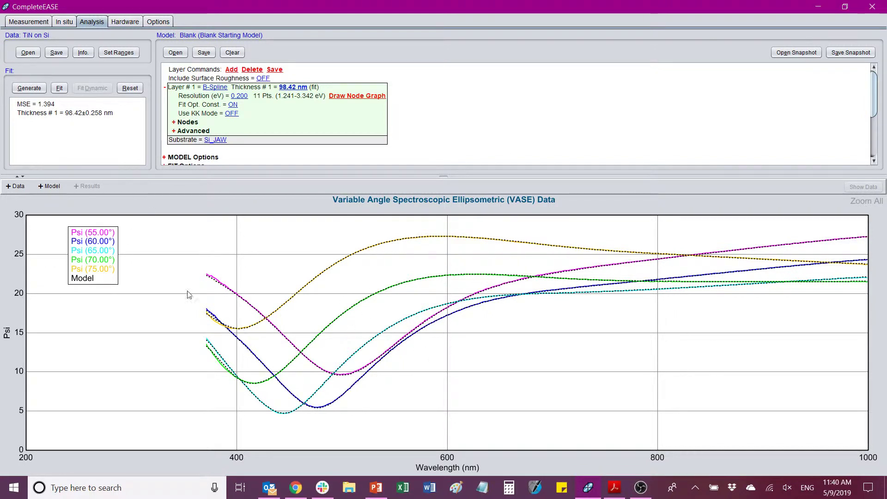
pyautogui.click(52, 187)
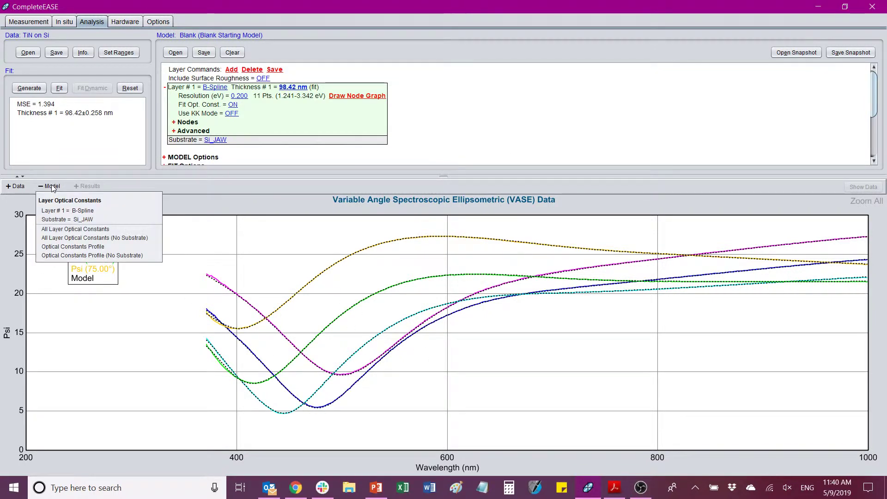
pyautogui.click(87, 214)
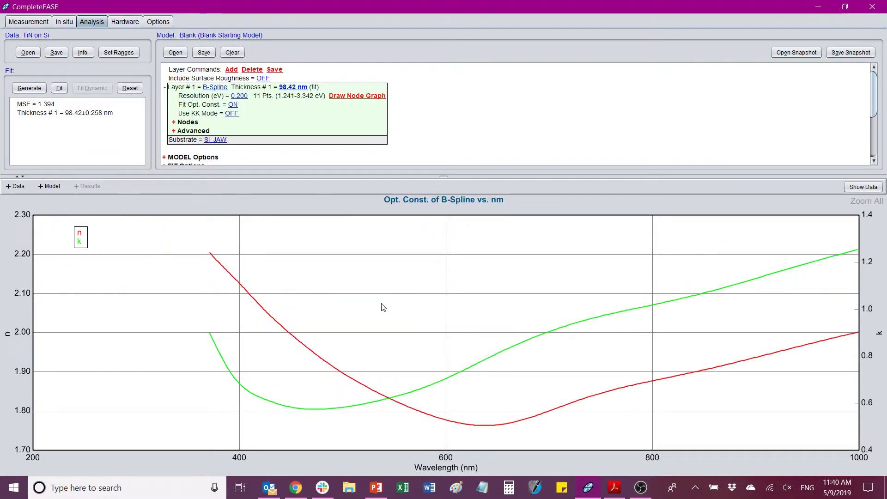
# Copy the B-Spline n and k curves into the Graph Scratchpad and view them there
pyautogui.rightClick(401, 339)
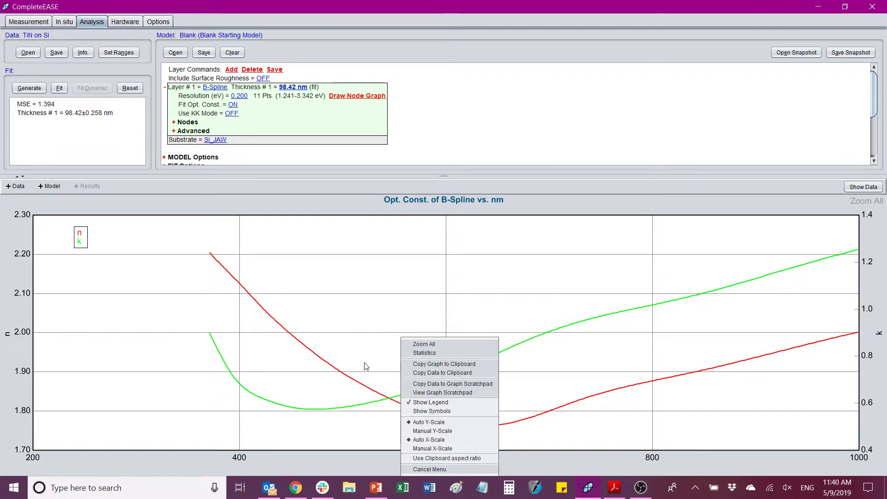
pyautogui.click(442, 385)
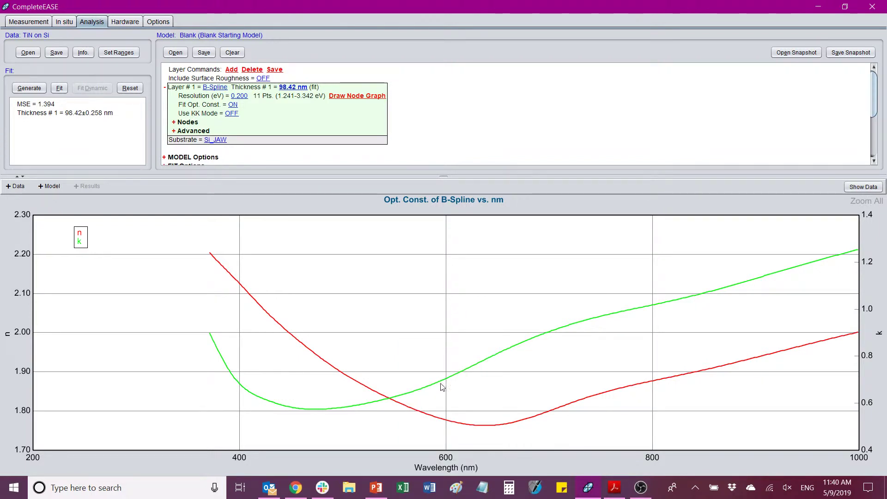
pyautogui.rightClick(380, 301)
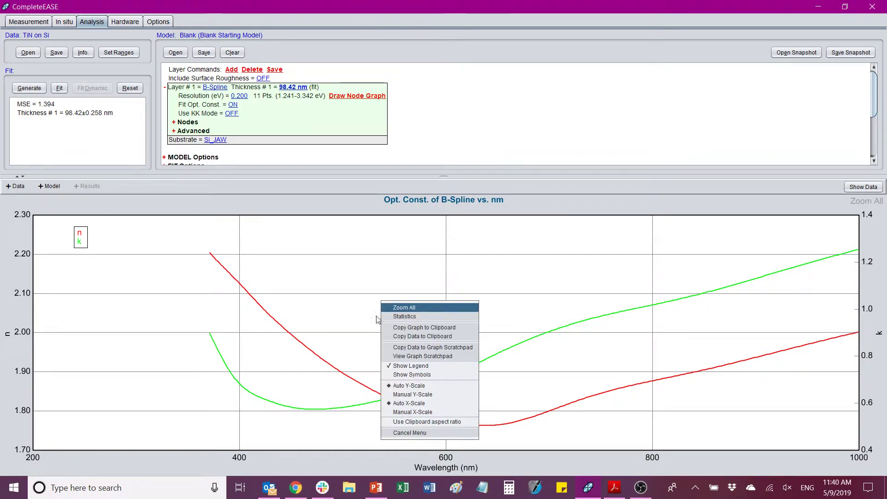
pyautogui.click(418, 356)
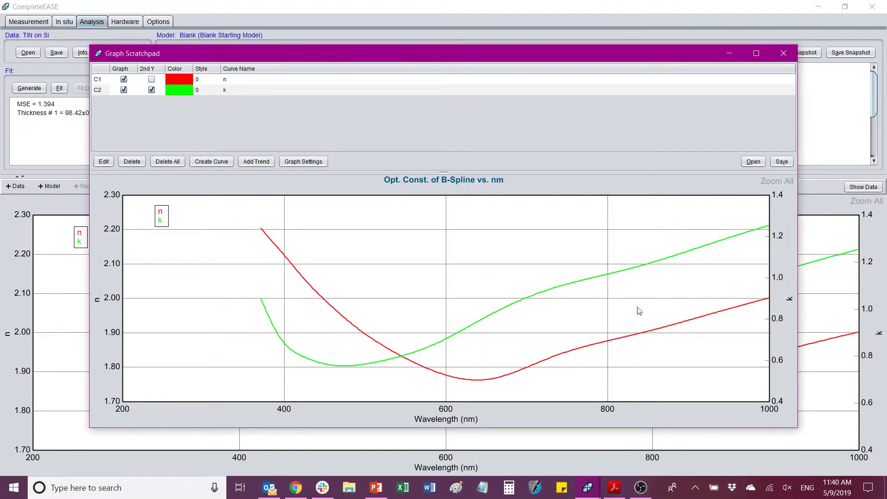
pyautogui.moveTo(536, 57); pyautogui.dragTo(551, 50)
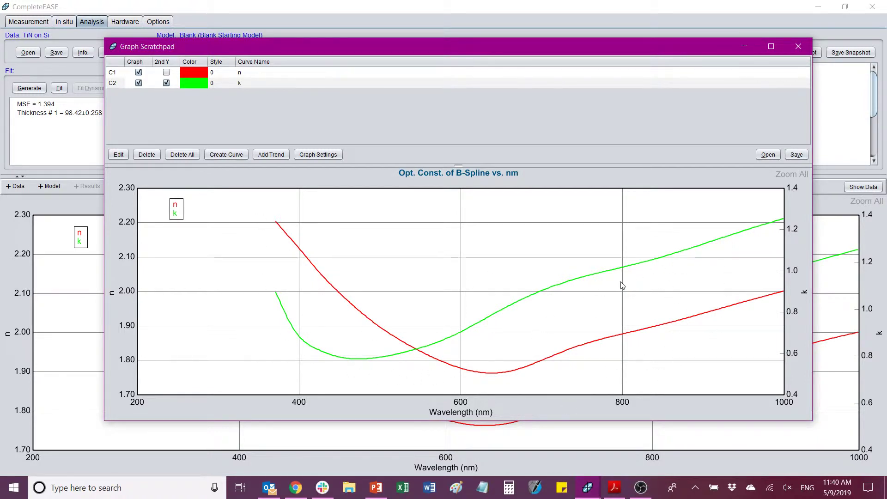
pyautogui.click(194, 72)
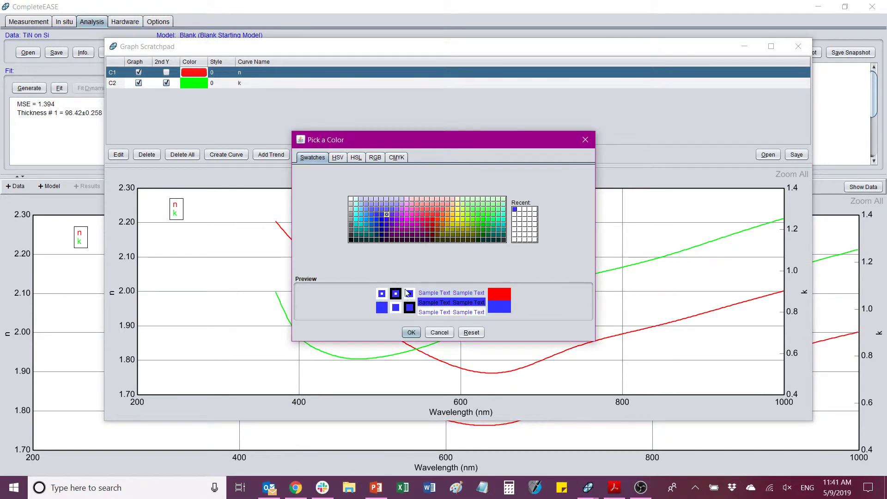
# Colour the n curve blue and the k curve magenta, then minimize the Graph Scratchpad
pyautogui.click(411, 332)
pyautogui.click(188, 83)
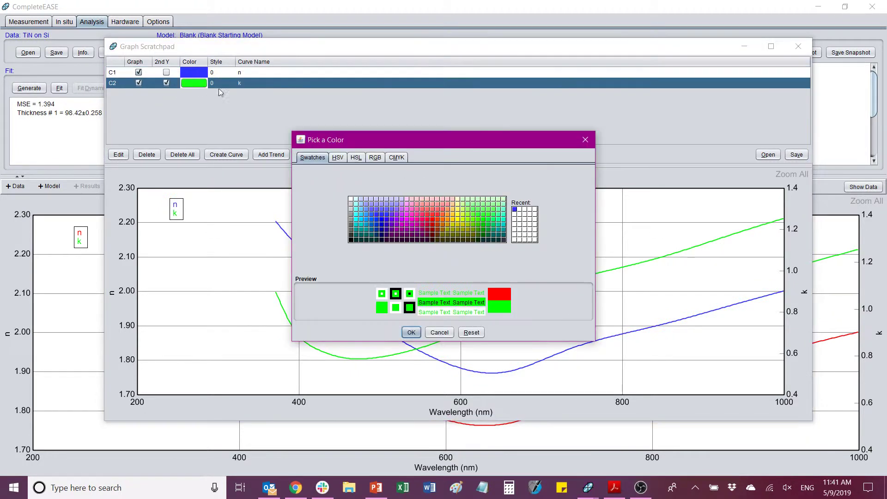
pyautogui.click(407, 223)
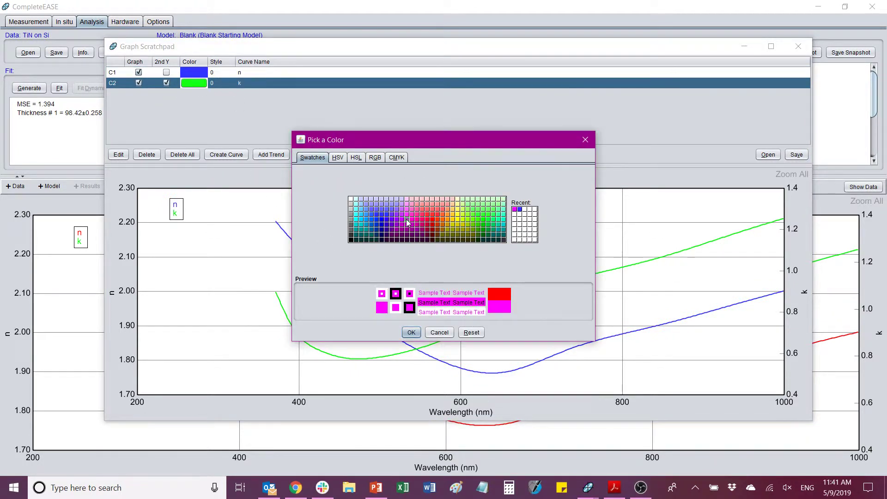
pyautogui.click(411, 332)
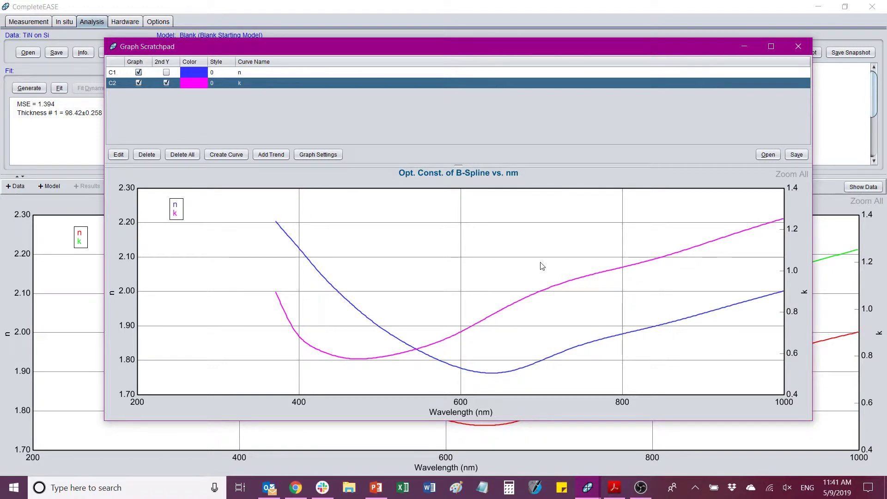
pyautogui.moveTo(542, 266)
pyautogui.click(741, 47)
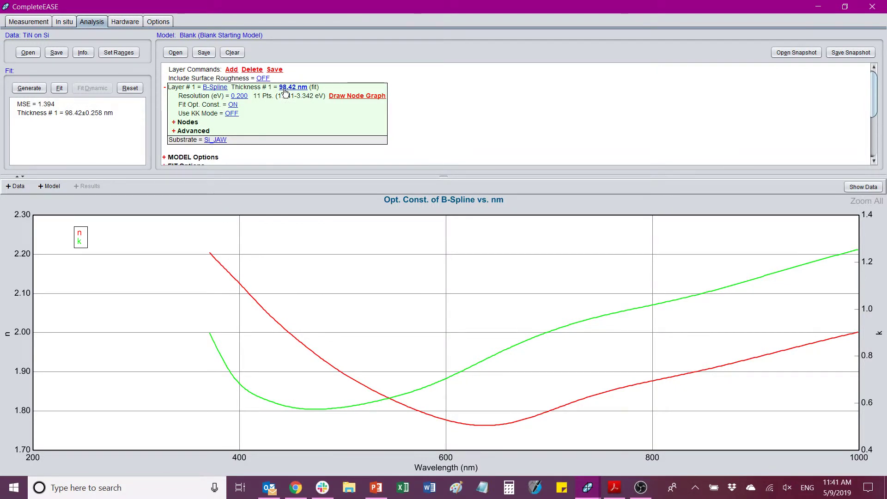
# Replace layer 1 with a fresh B-Spline layer from the Basic material library
pyautogui.click(247, 70)
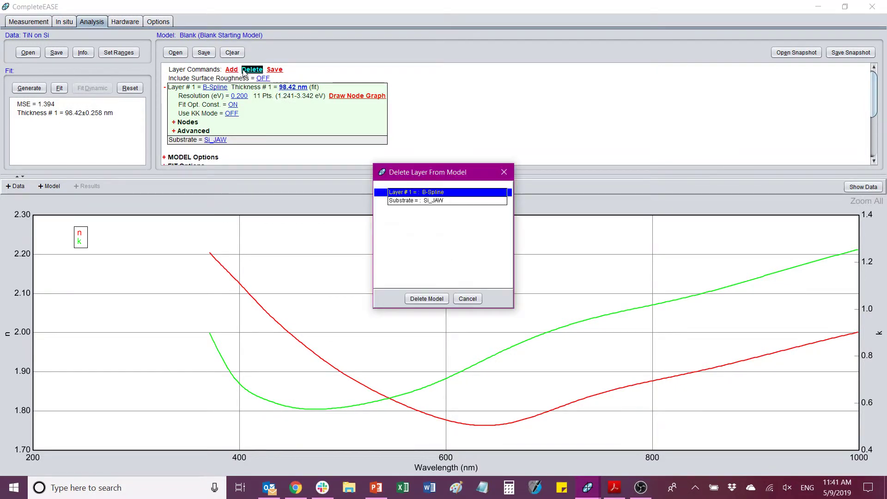
pyautogui.doubleClick(422, 194)
pyautogui.click(231, 70)
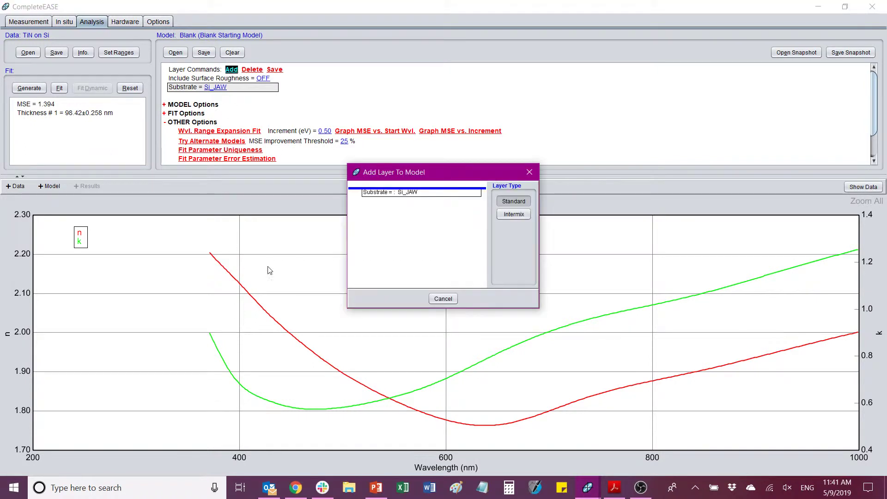
pyautogui.click(391, 188)
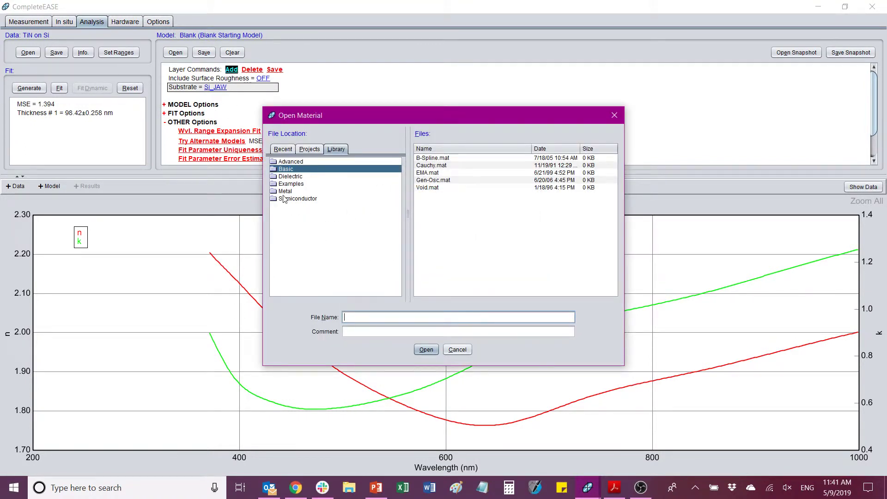
pyautogui.click(286, 170)
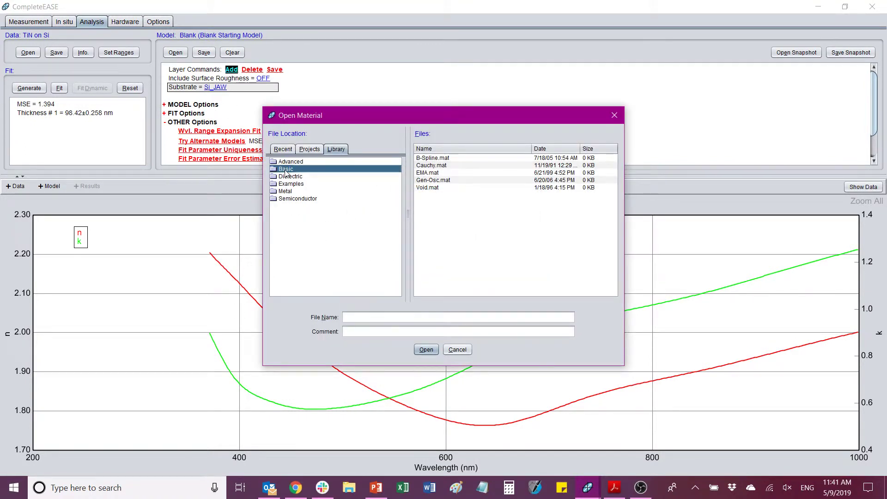
pyautogui.click(440, 158)
pyautogui.click(426, 350)
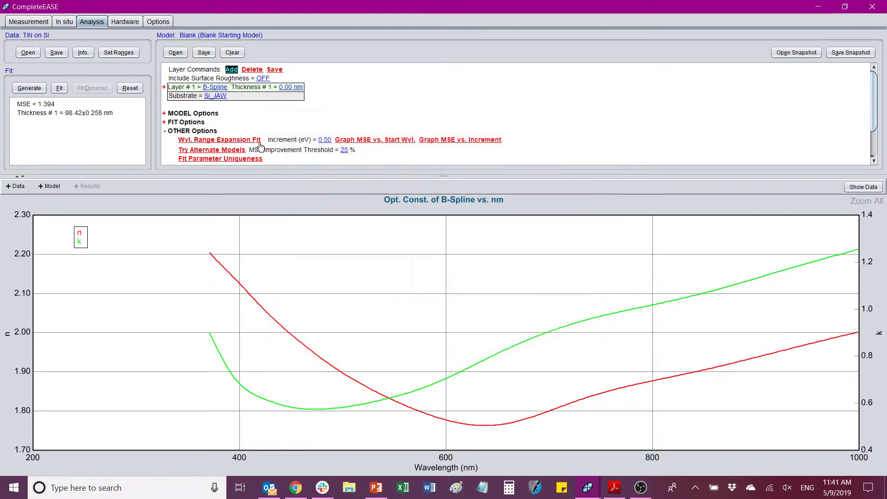
# Set the new B-Spline layer's thickness to 100 nm and node resolution to 0.200 eV
pyautogui.click(165, 87)
pyautogui.click(283, 87)
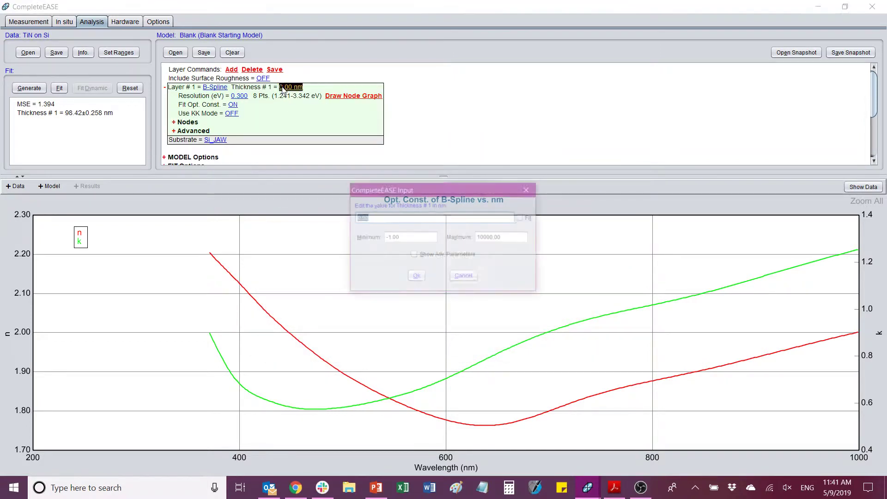
pyautogui.write('1')
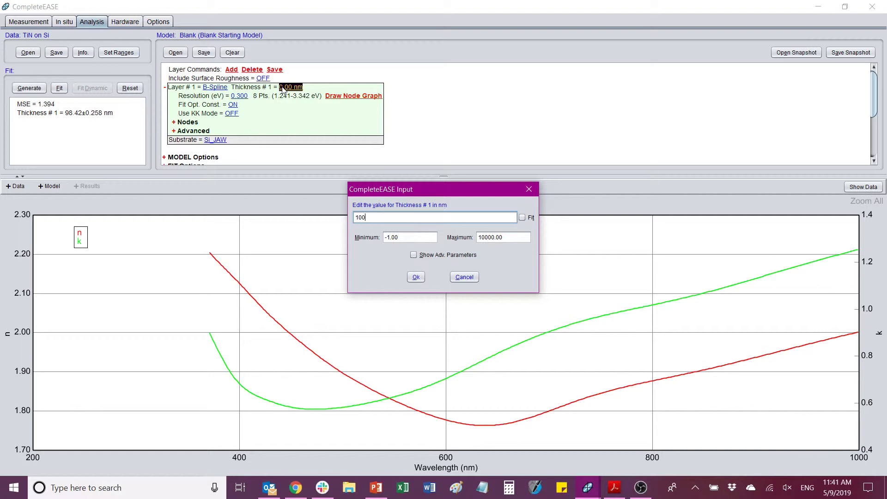
pyautogui.write('00')
pyautogui.click(415, 277)
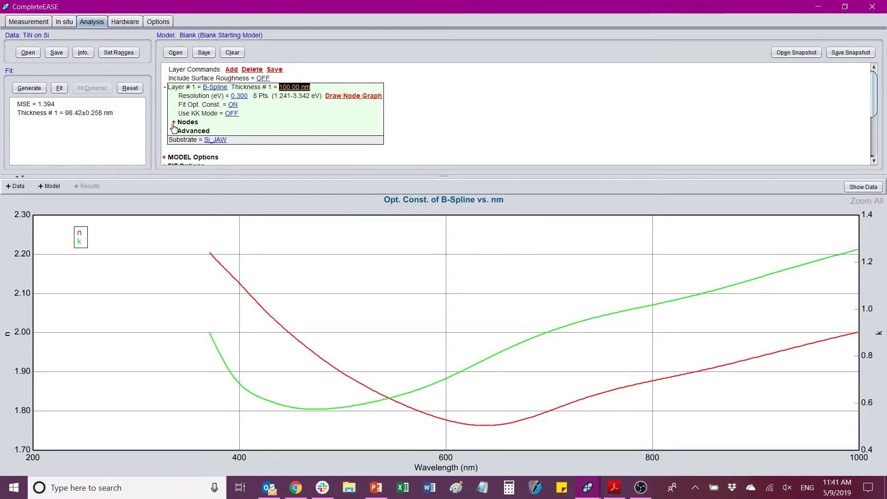
pyautogui.click(244, 96)
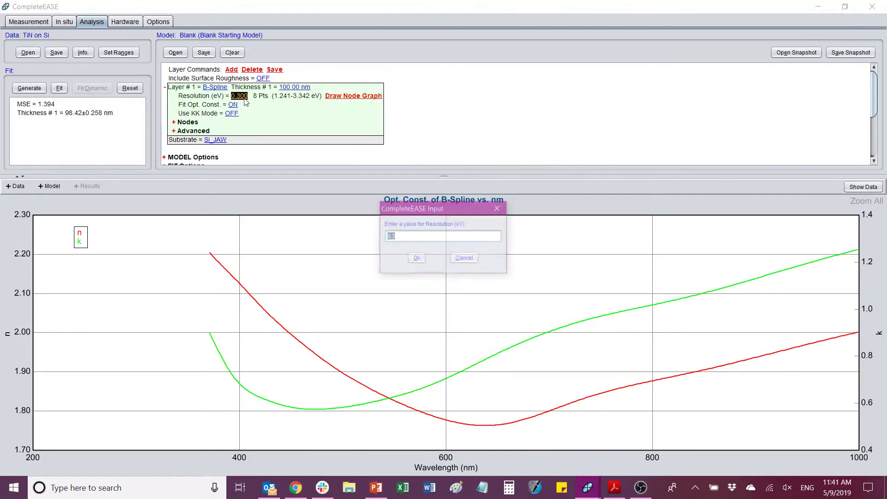
pyautogui.write('.2')
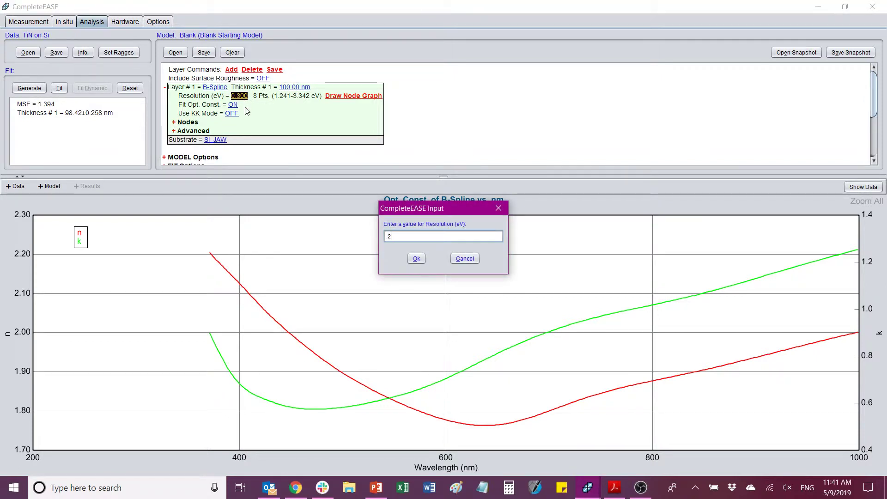
pyautogui.press('Return')
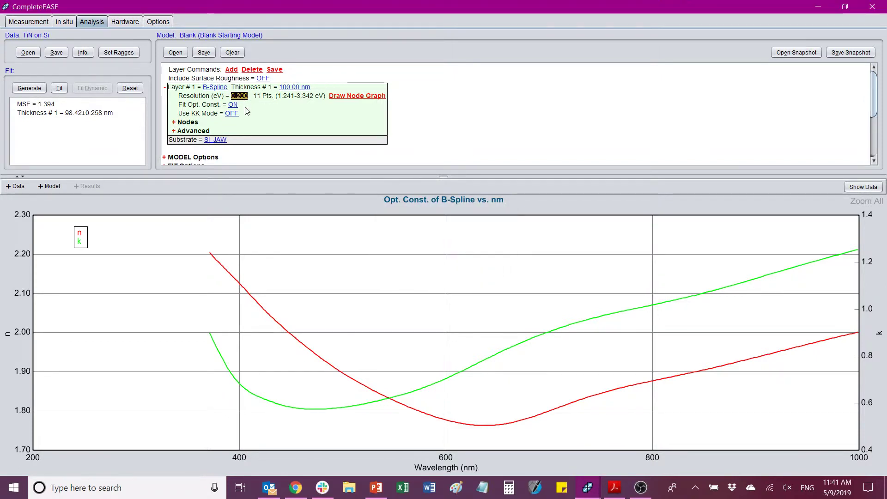
# Use TiN 1 from the library's Metal folder as the B-Spline nodes' starting material
pyautogui.click(175, 122)
pyautogui.scroll(-1, 305, 118)
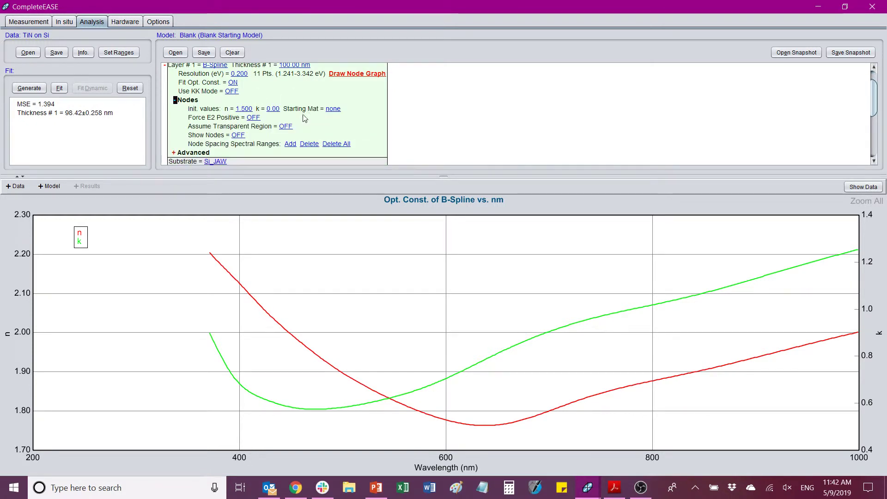
pyautogui.click(332, 109)
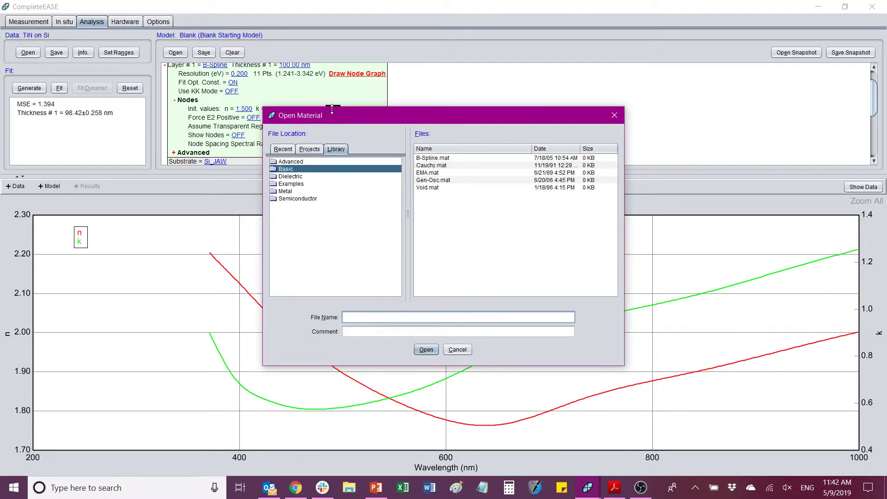
pyautogui.click(285, 192)
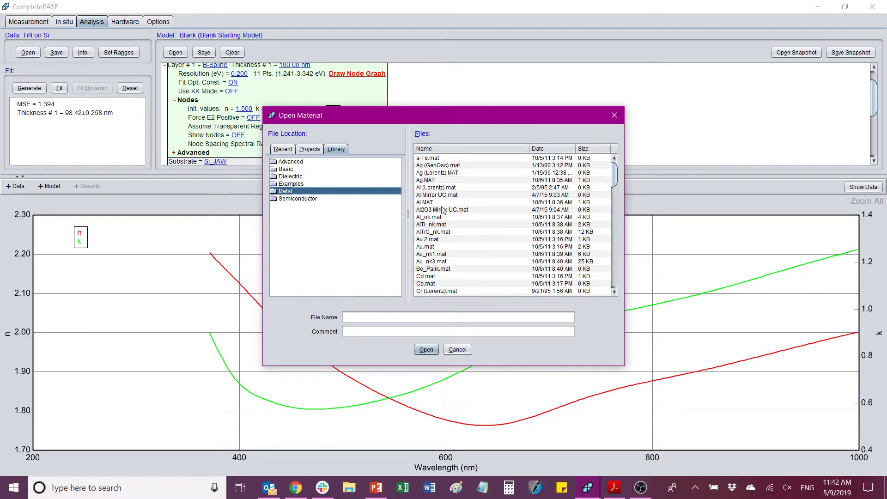
pyautogui.scroll(-6, 443, 214)
pyautogui.scroll(-4, 451, 228)
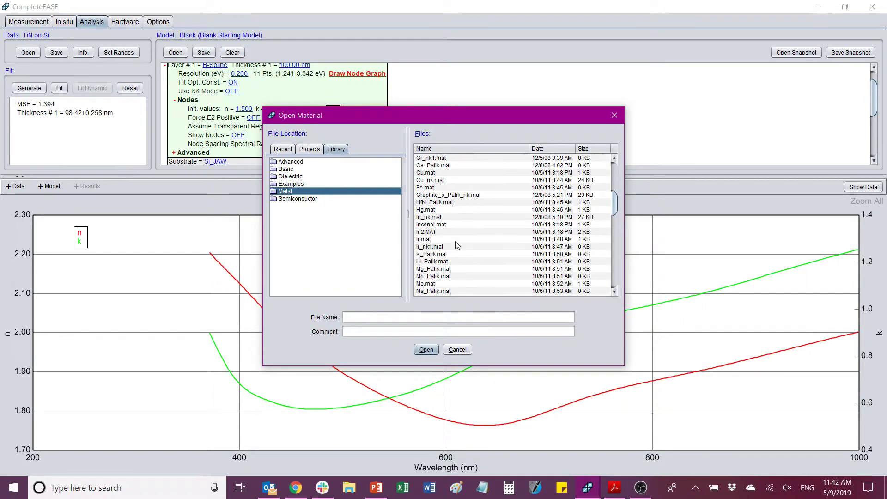
pyautogui.scroll(-7, 456, 244)
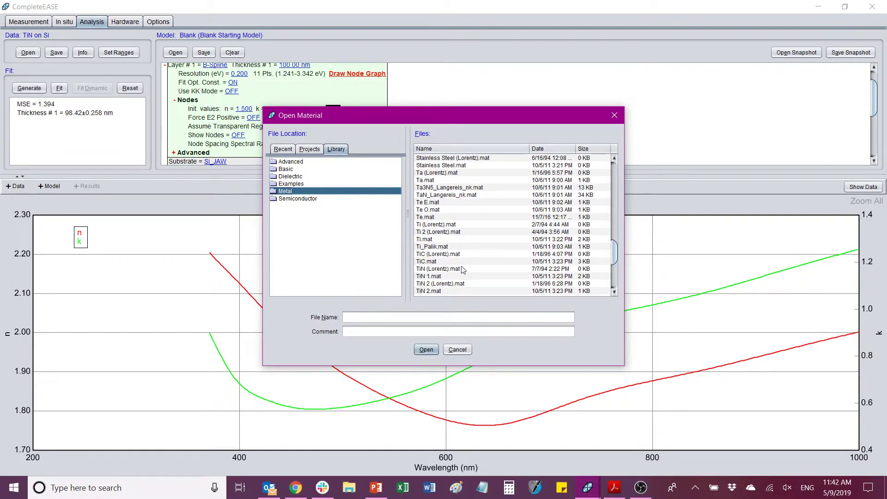
pyautogui.scroll(-2, 462, 269)
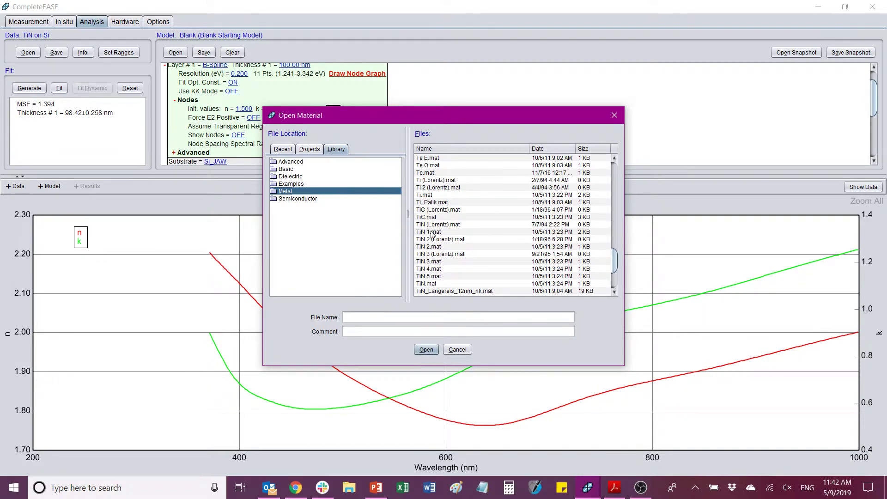
pyautogui.click(433, 232)
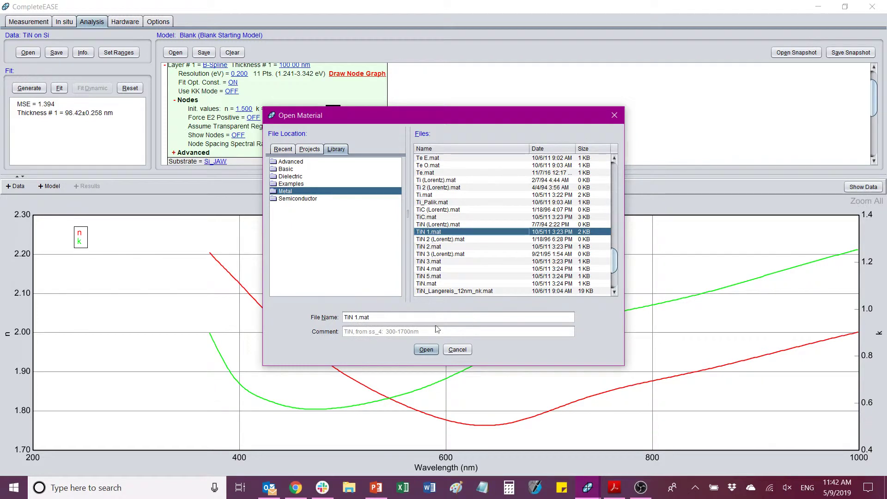
pyautogui.click(426, 350)
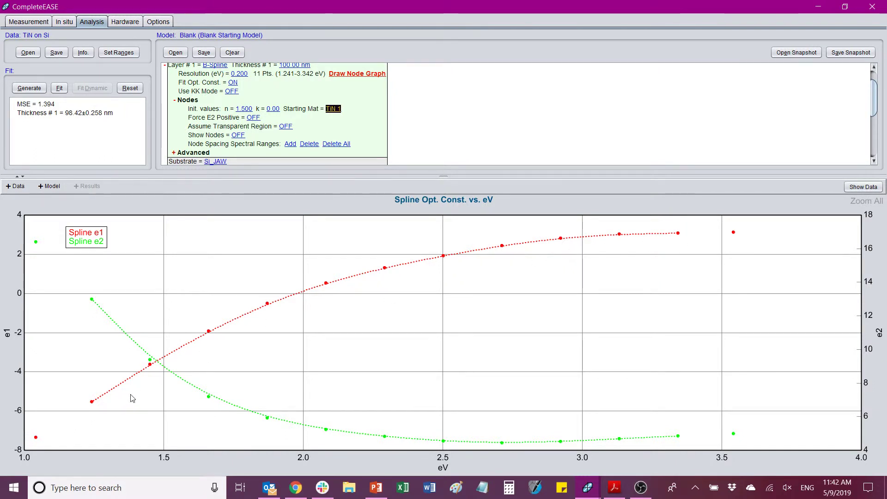
# Fit from TiN 1 values, show Psi, then refit with thickness varied to 98.42 nm, MSE 1.394
pyautogui.moveTo(132, 397)
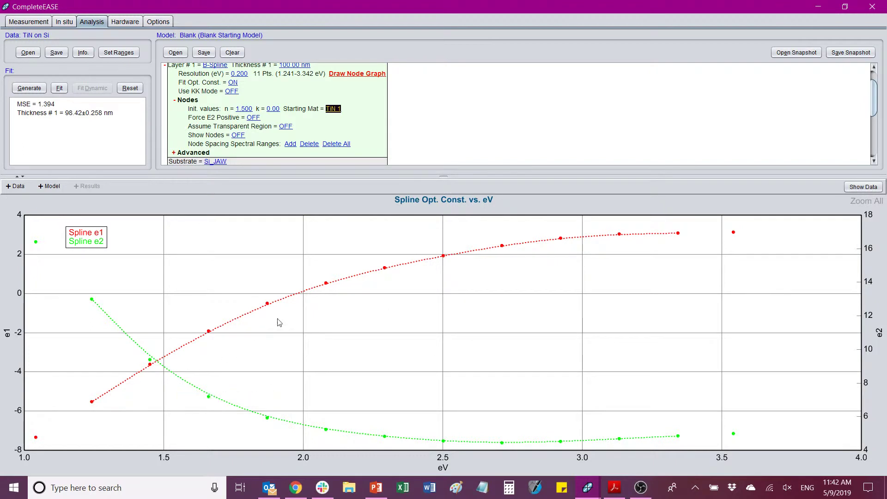
pyautogui.click(58, 88)
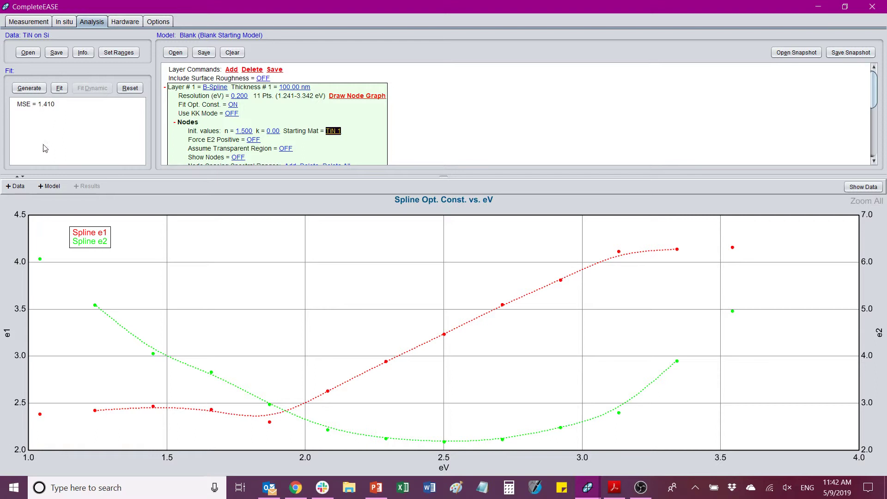
pyautogui.click(15, 185)
pyautogui.click(16, 200)
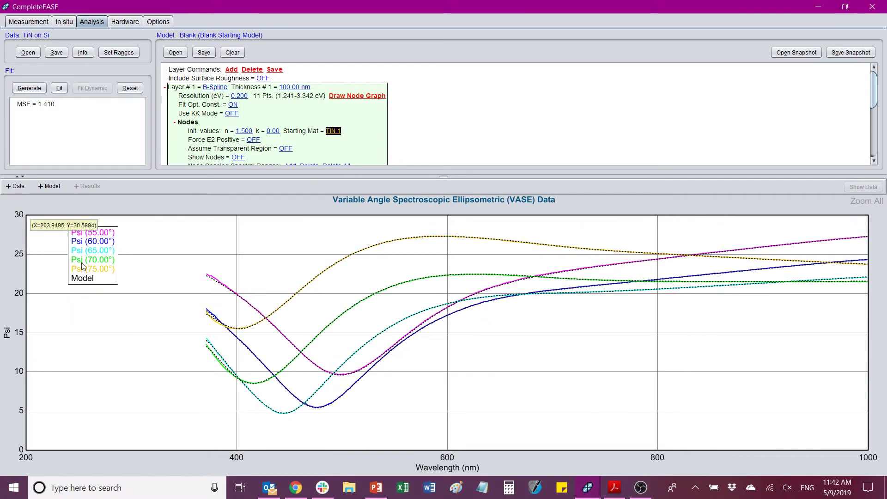
pyautogui.click(294, 87)
pyautogui.click(60, 88)
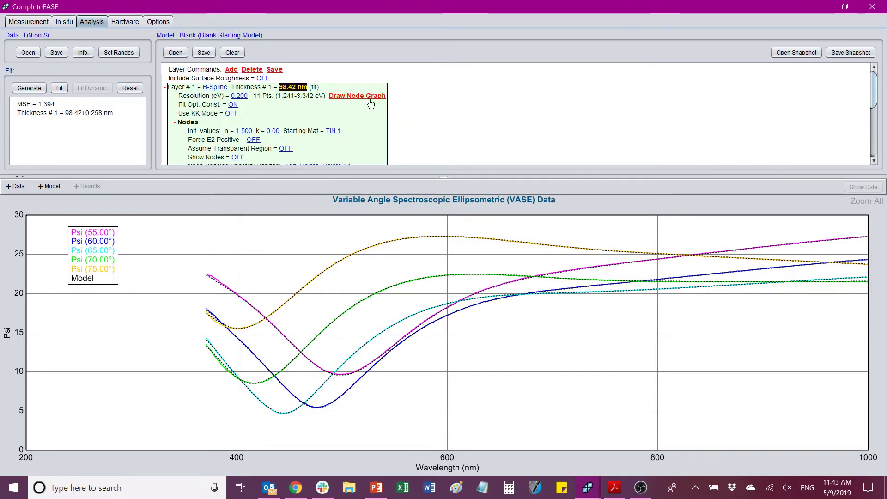
pyautogui.scroll(-1, 394, 117)
pyautogui.scroll(1, 394, 116)
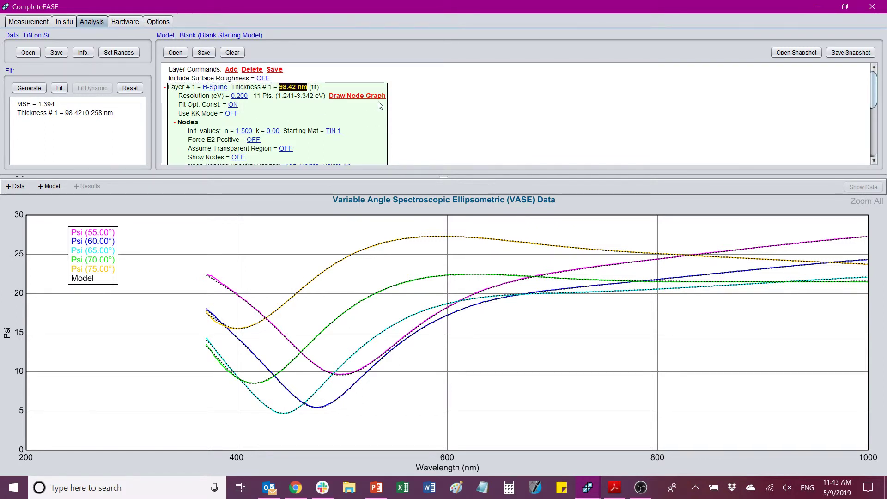
# Graph the fitted B-Spline n and k and copy them into the Graph Scratchpad
pyautogui.click(50, 186)
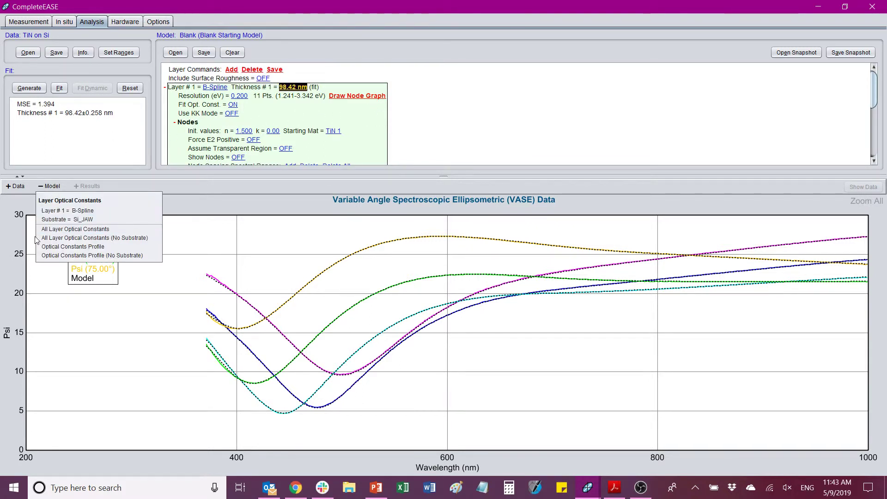
pyautogui.click(64, 215)
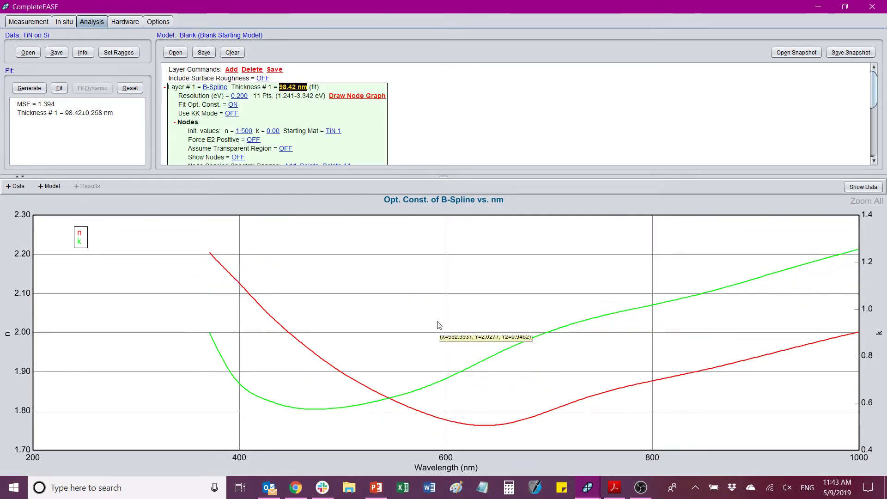
pyautogui.rightClick(393, 314)
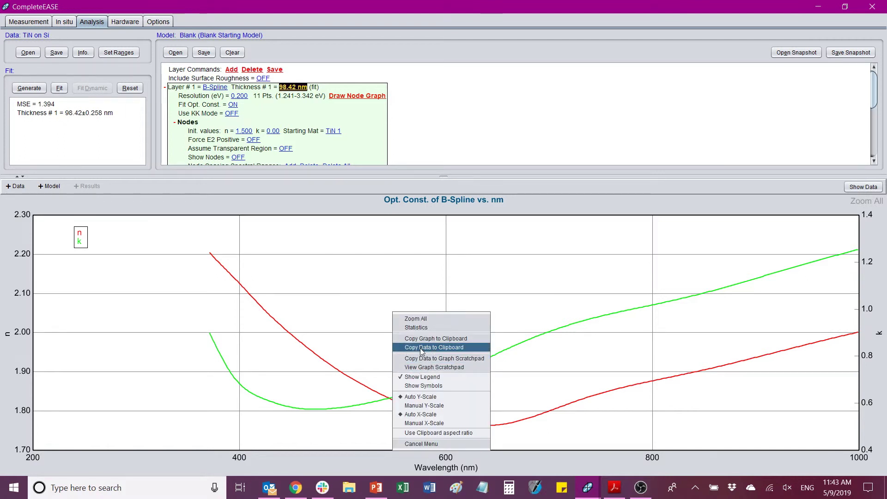
pyautogui.click(429, 359)
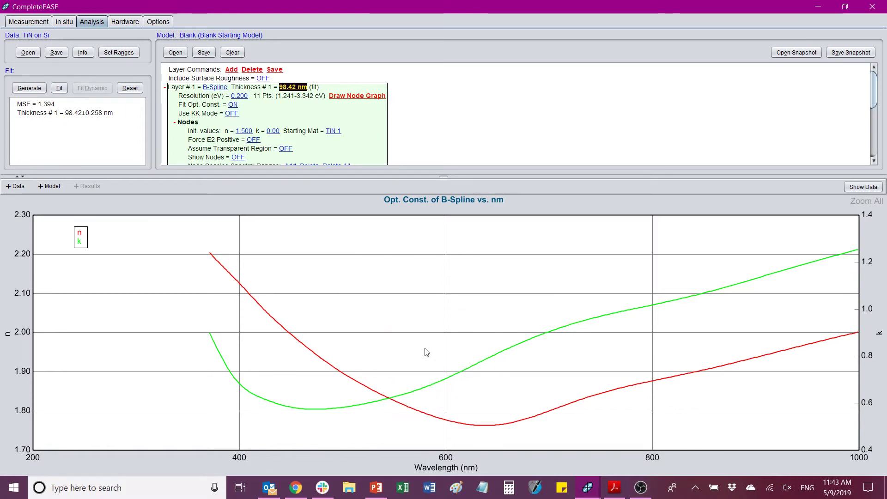
pyautogui.moveTo(589, 489)
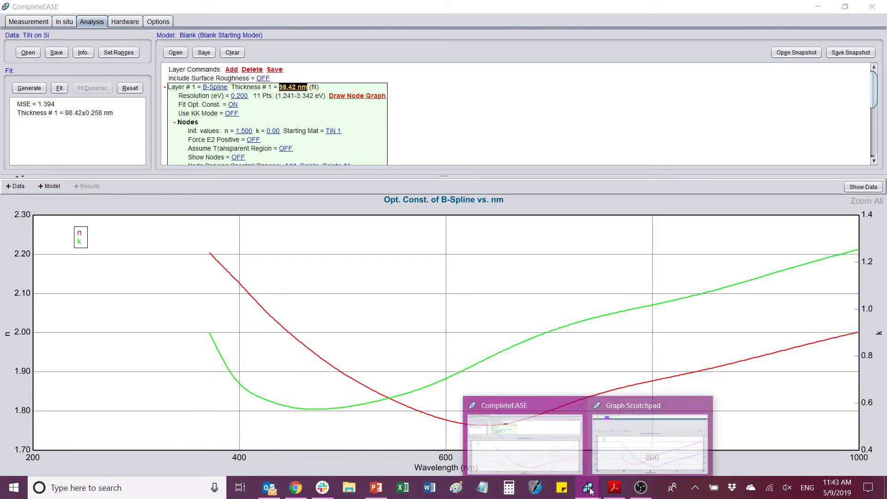
pyautogui.click(643, 445)
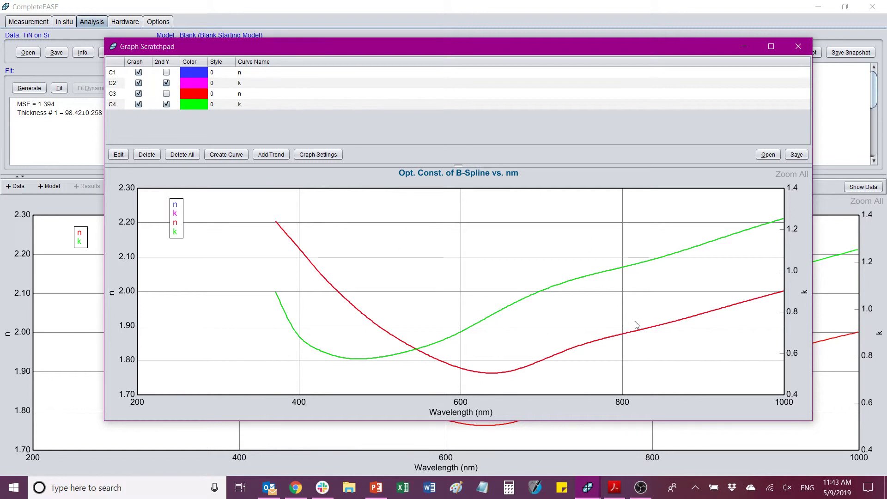
# Toggle the new C3/C4 curves off and on to confirm they match, then minimize the scratchpad
pyautogui.click(139, 104)
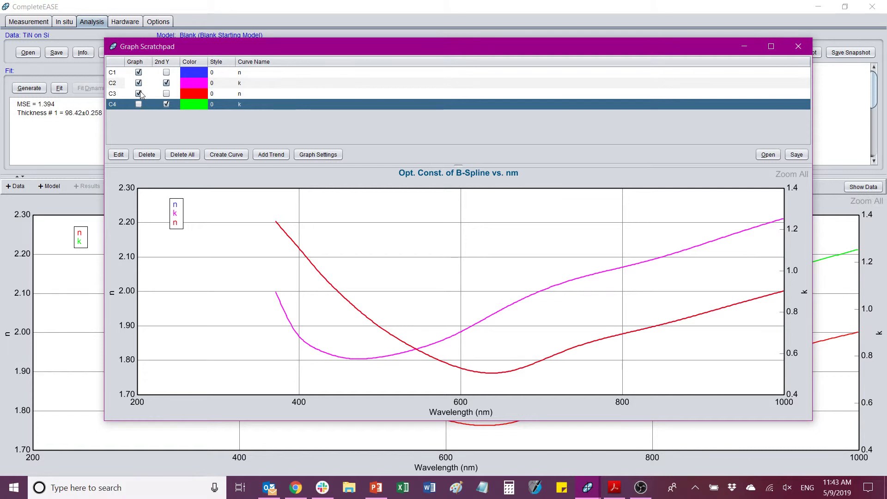
pyautogui.click(138, 94)
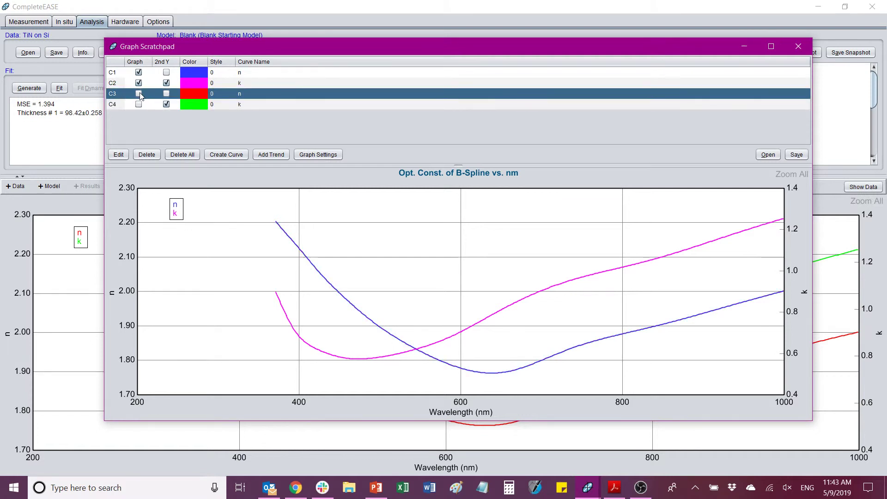
pyautogui.click(139, 94)
pyautogui.click(139, 104)
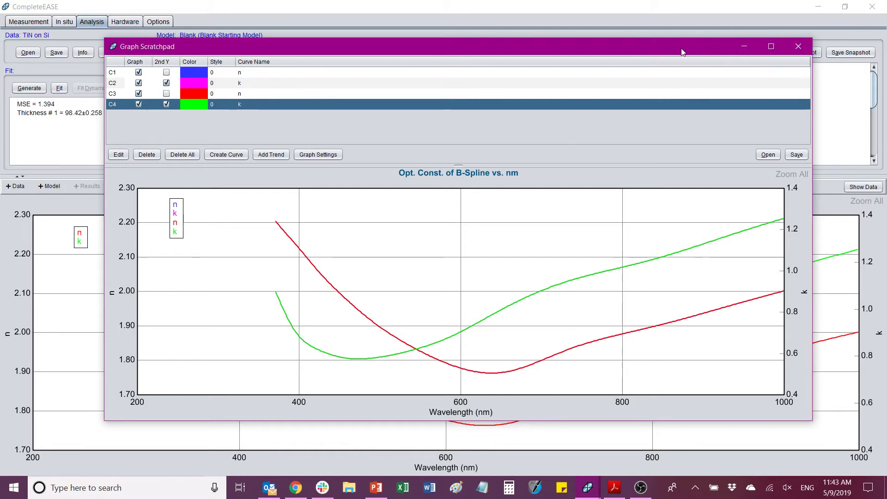
pyautogui.moveTo(678, 48); pyautogui.dragTo(680, 48)
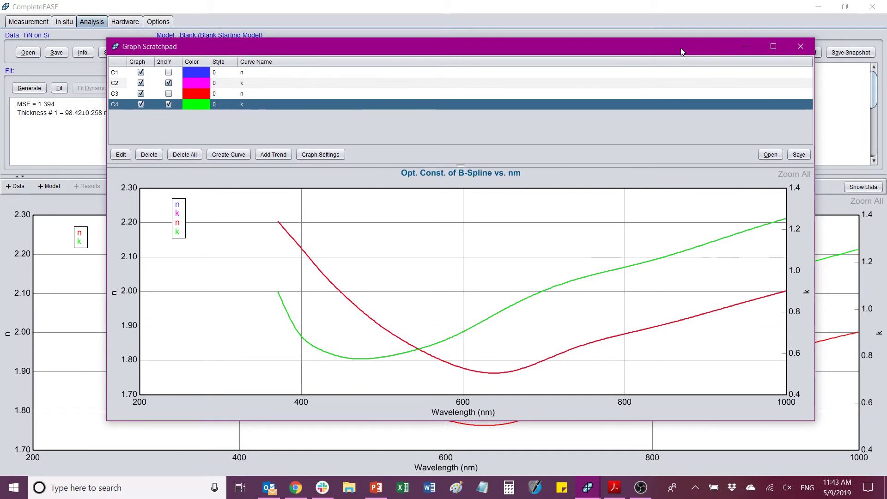
pyautogui.click(750, 47)
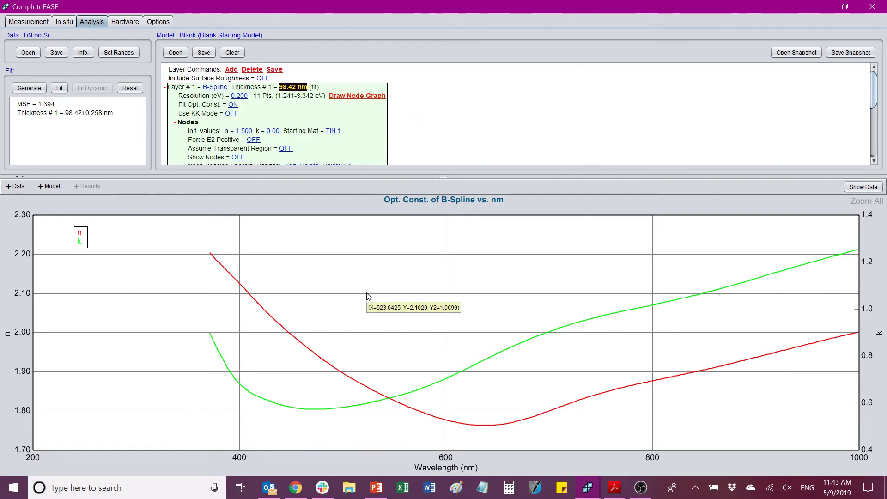
# Display the measured 55°–75° Psi data with the fitted model curves overlaid
pyautogui.click(18, 187)
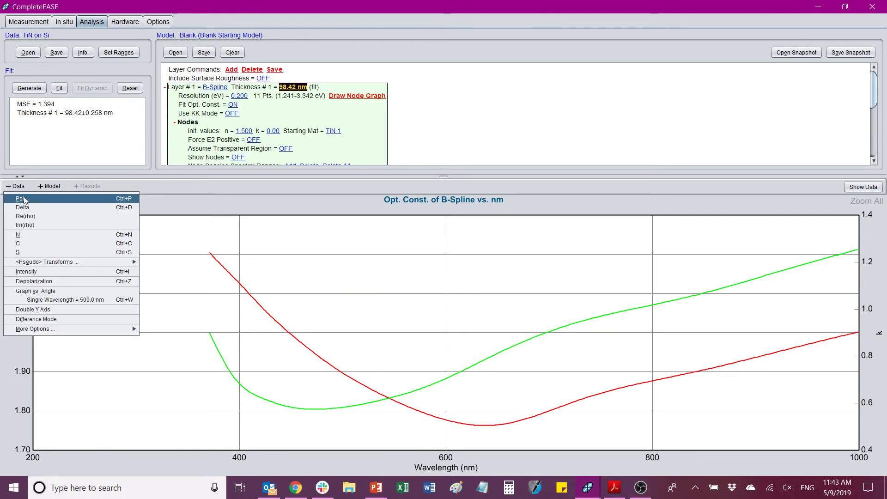
pyautogui.click(26, 199)
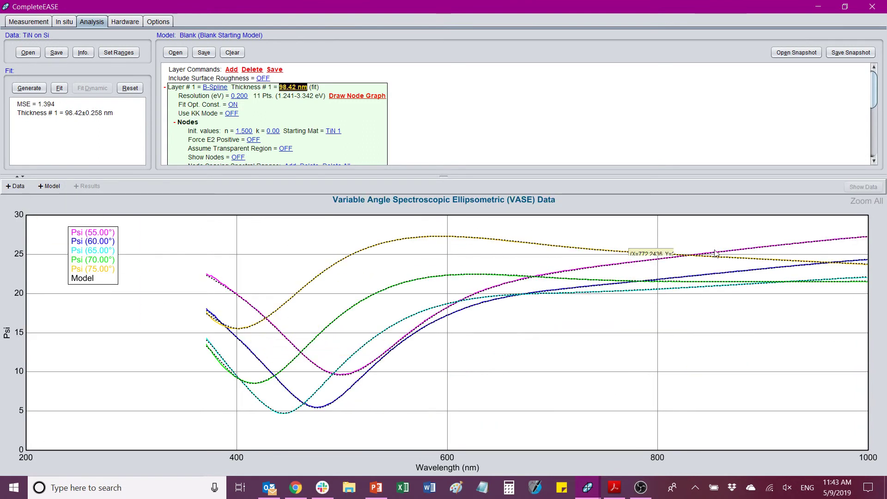